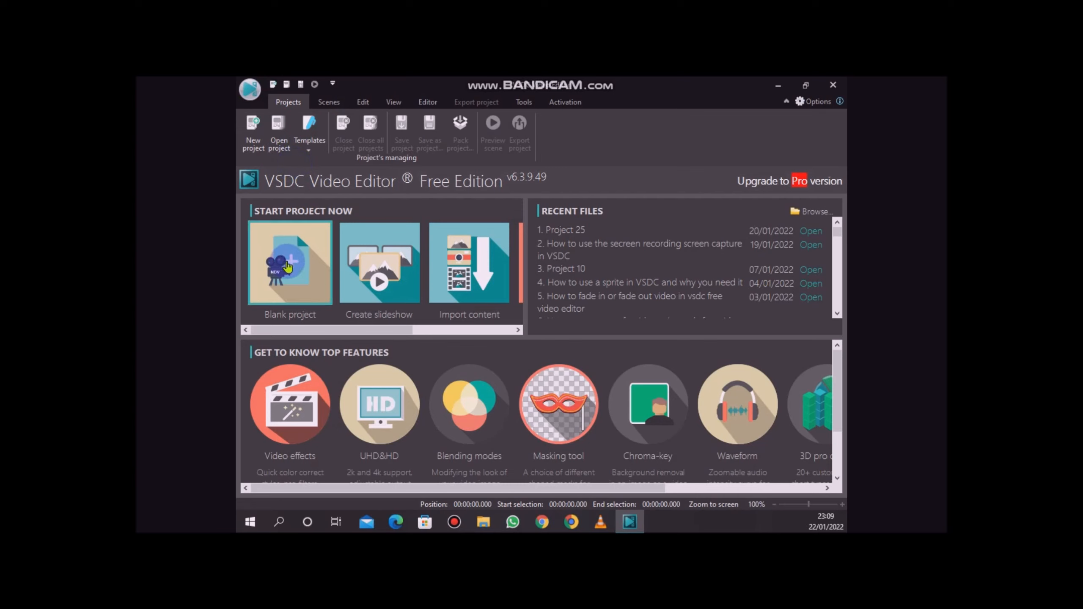
# Step: Create a blank project titled "Transition" with the default Full HD, 30 fps settings
pyautogui.click(290, 261)
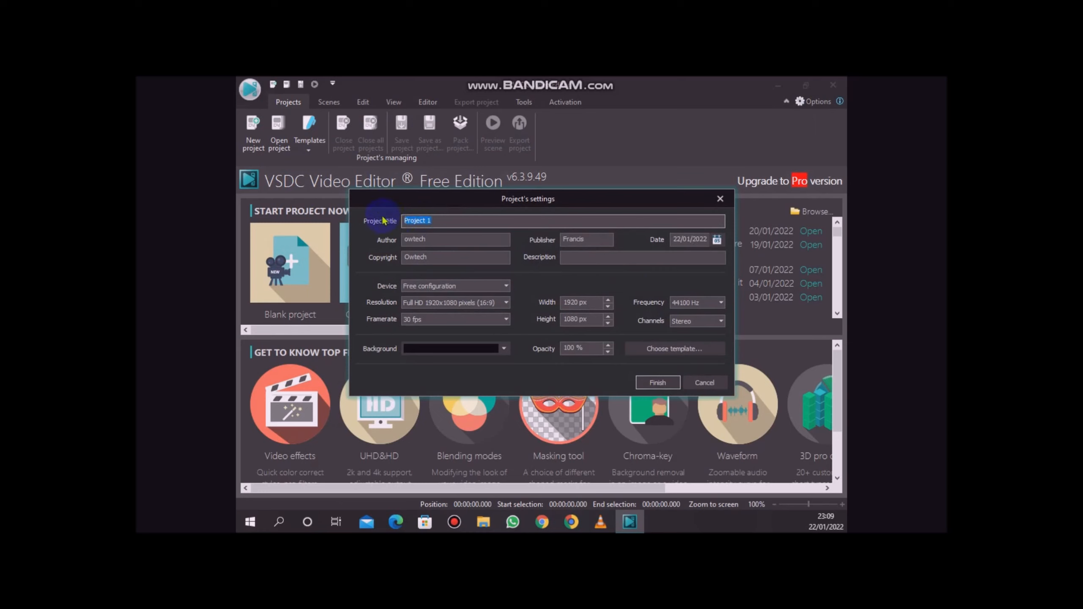
pyautogui.write('Transition')
pyautogui.click(653, 387)
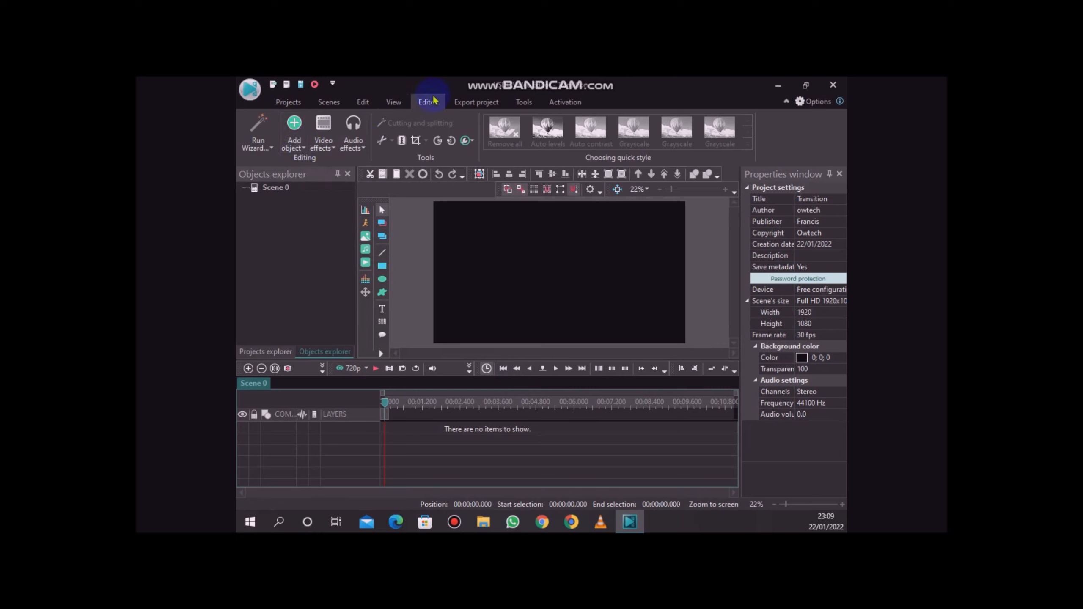
# Step: Start adding a video object and open the Downloads folder in the file dialog
pyautogui.click(297, 147)
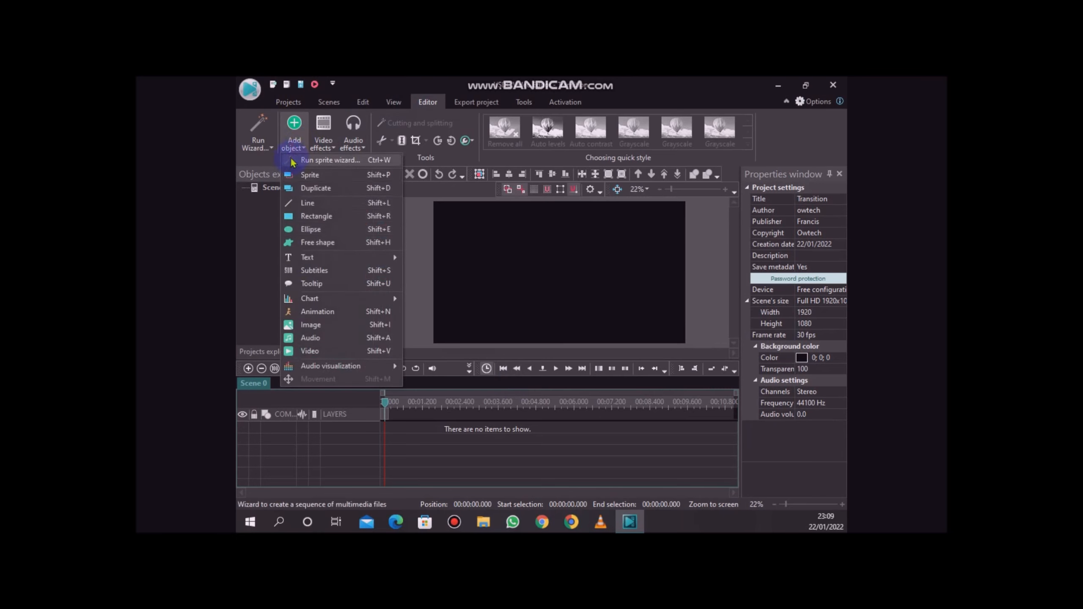
pyautogui.click(311, 351)
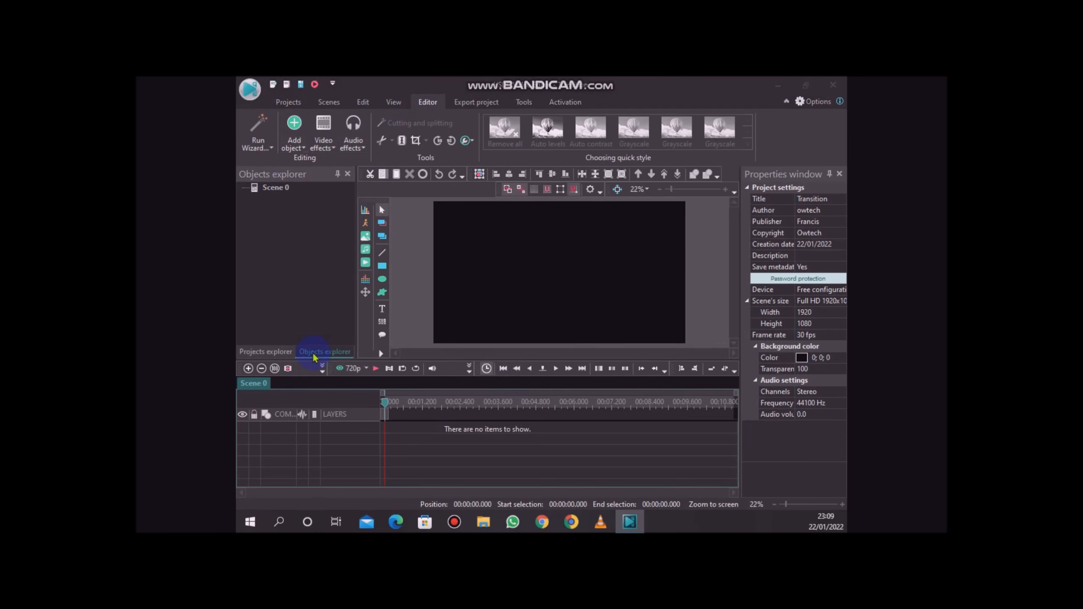
pyautogui.scroll(-6, 517, 249)
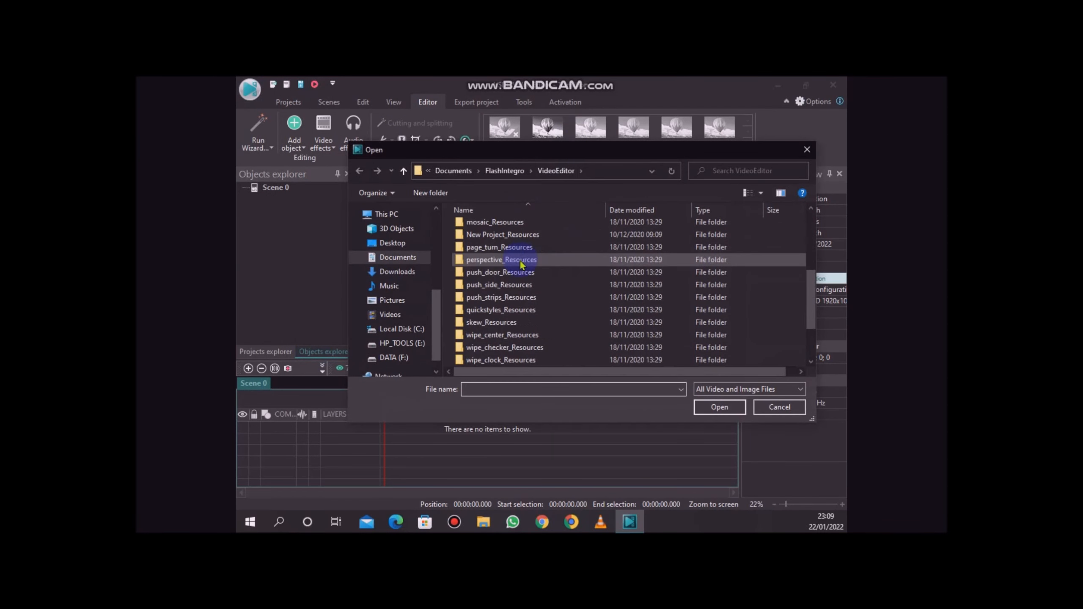
pyautogui.click(396, 273)
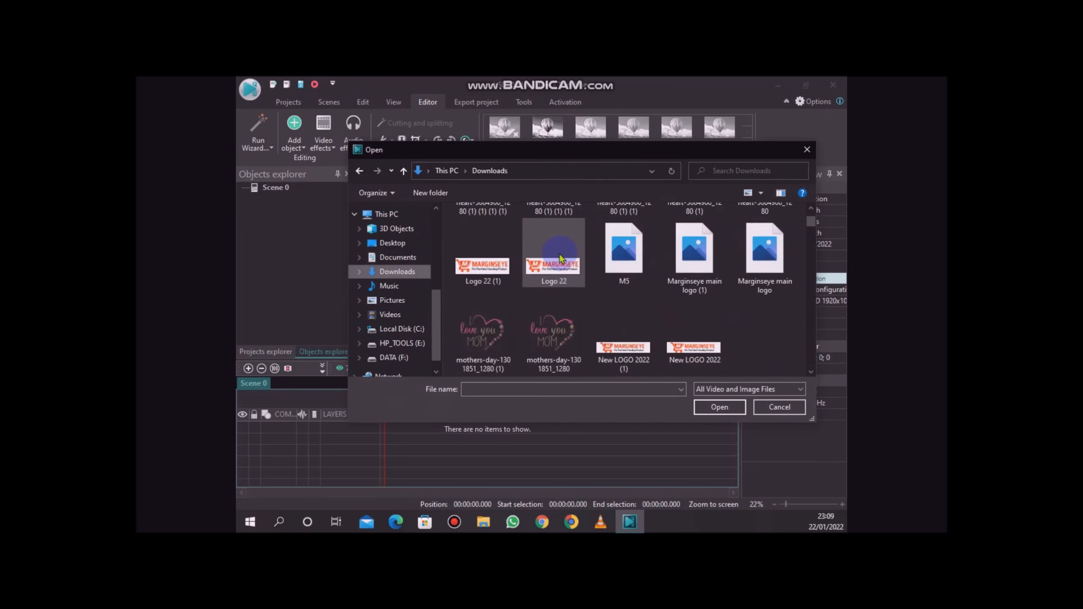
# Step: Import the clips Beach - 31632, Bible - 69200, Bible - 93079, Bible - 93079 (1), Body - 16531 and Brain - 6840
pyautogui.scroll(-10, 558, 266)
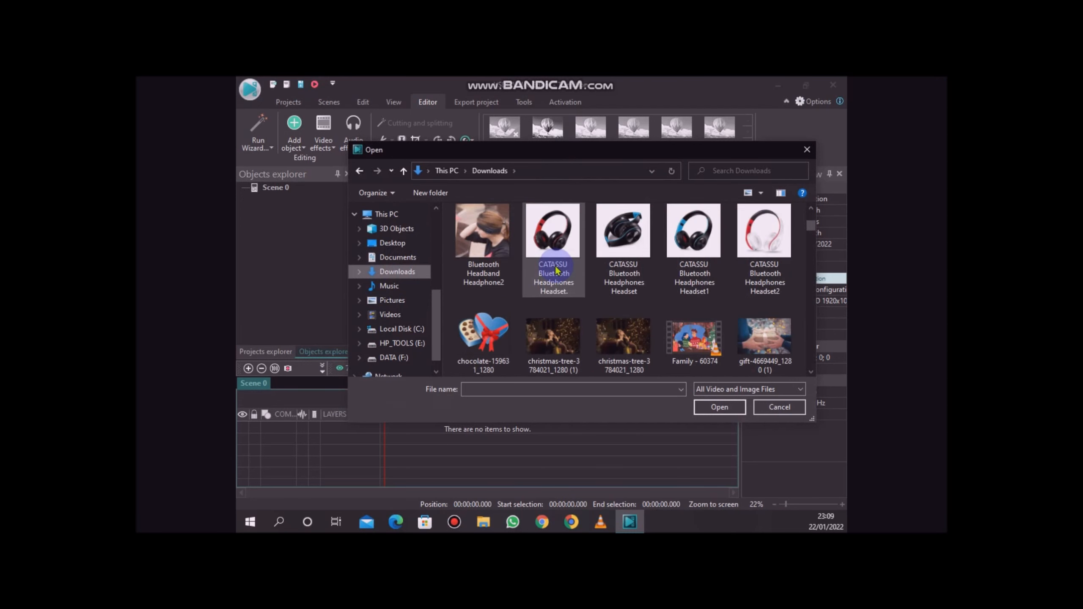
pyautogui.scroll(-10, 555, 270)
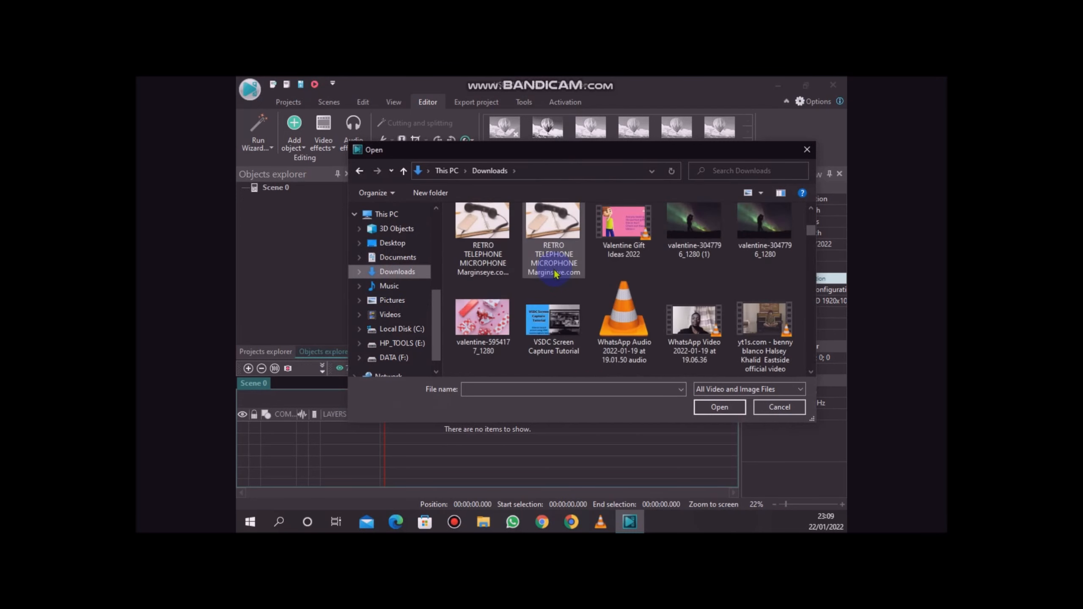
pyautogui.scroll(-10, 554, 272)
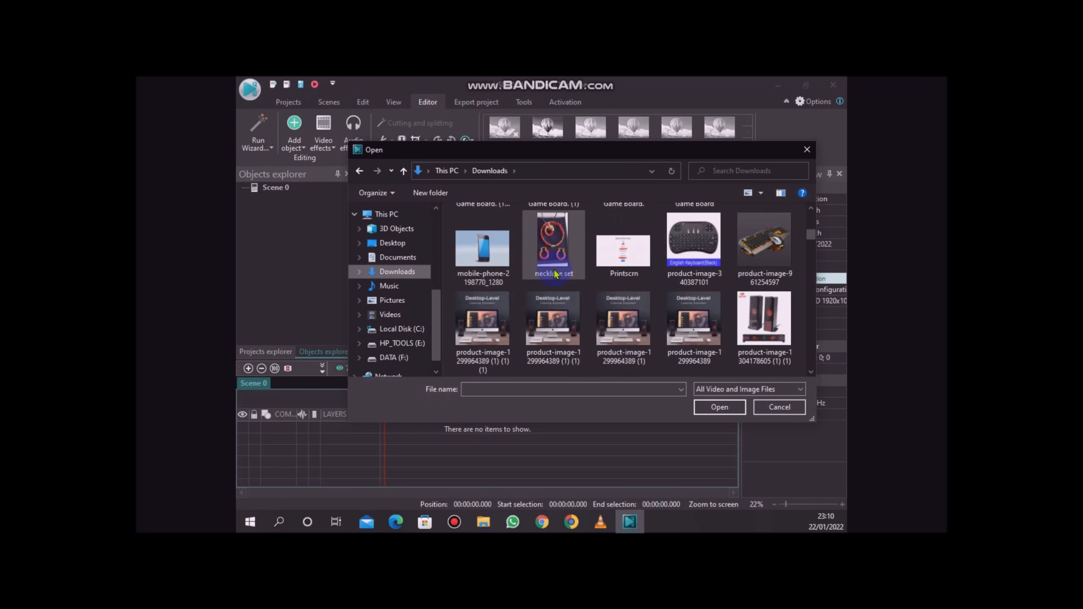
pyautogui.scroll(10, 555, 273)
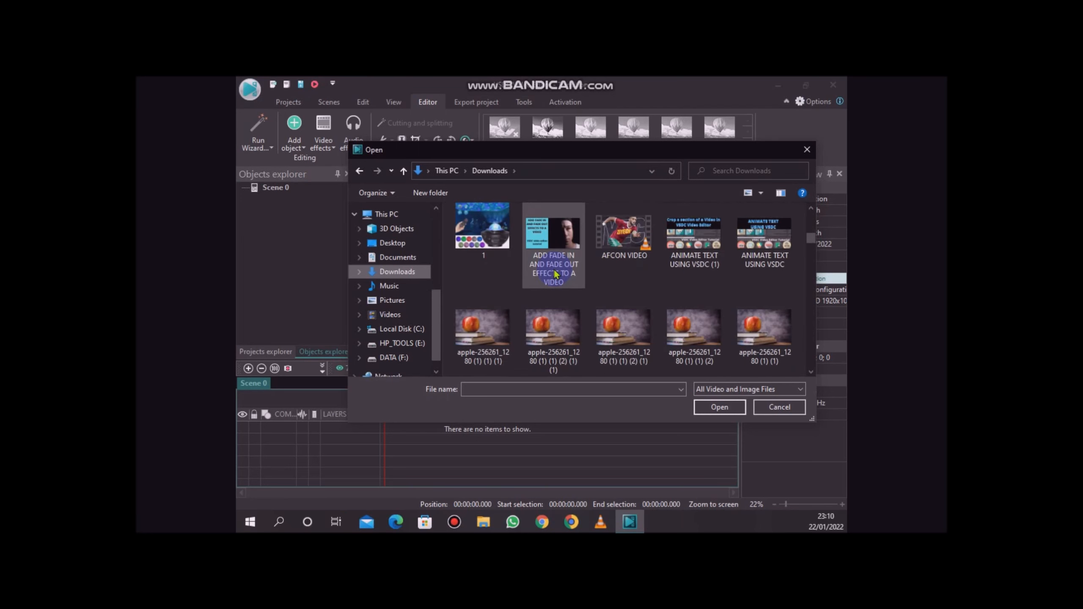
pyautogui.scroll(2, 556, 273)
pyautogui.scroll(-6, 554, 273)
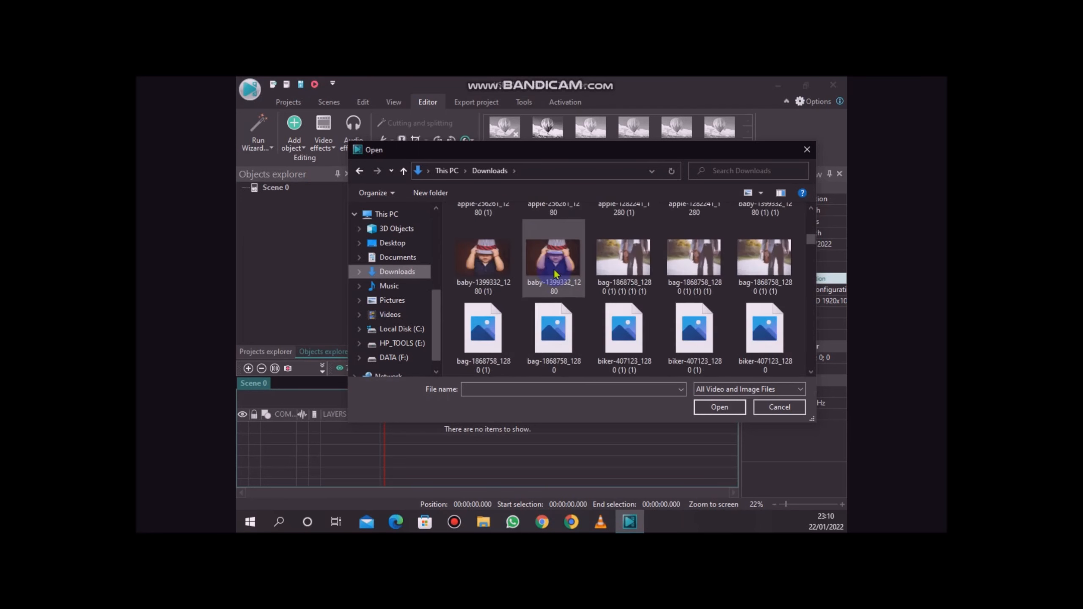
pyautogui.scroll(-10, 555, 273)
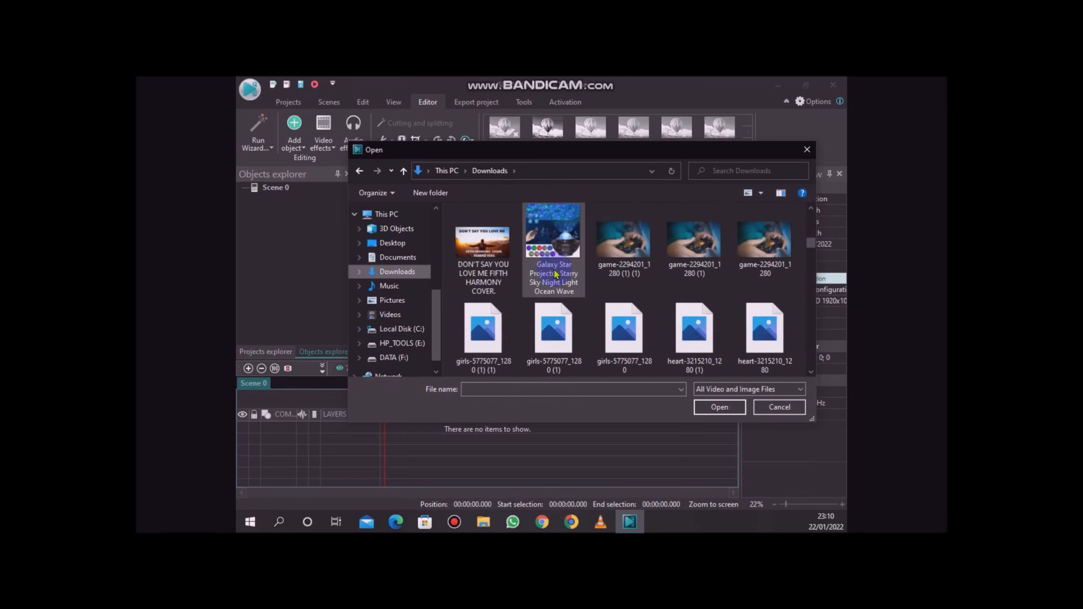
pyautogui.scroll(-8, 555, 273)
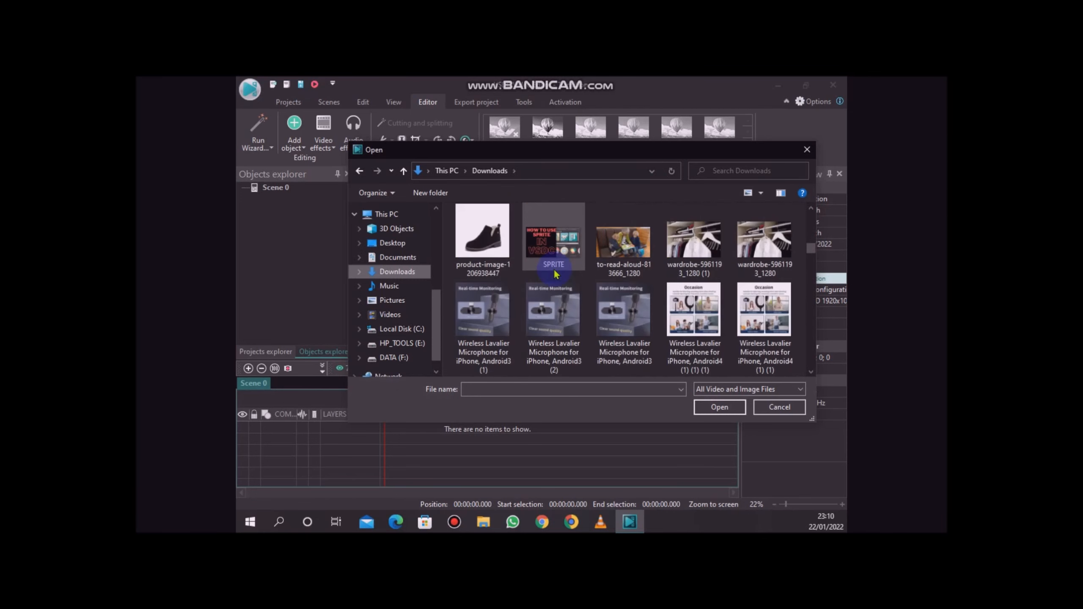
pyautogui.scroll(3, 556, 274)
pyautogui.scroll(-3, 555, 275)
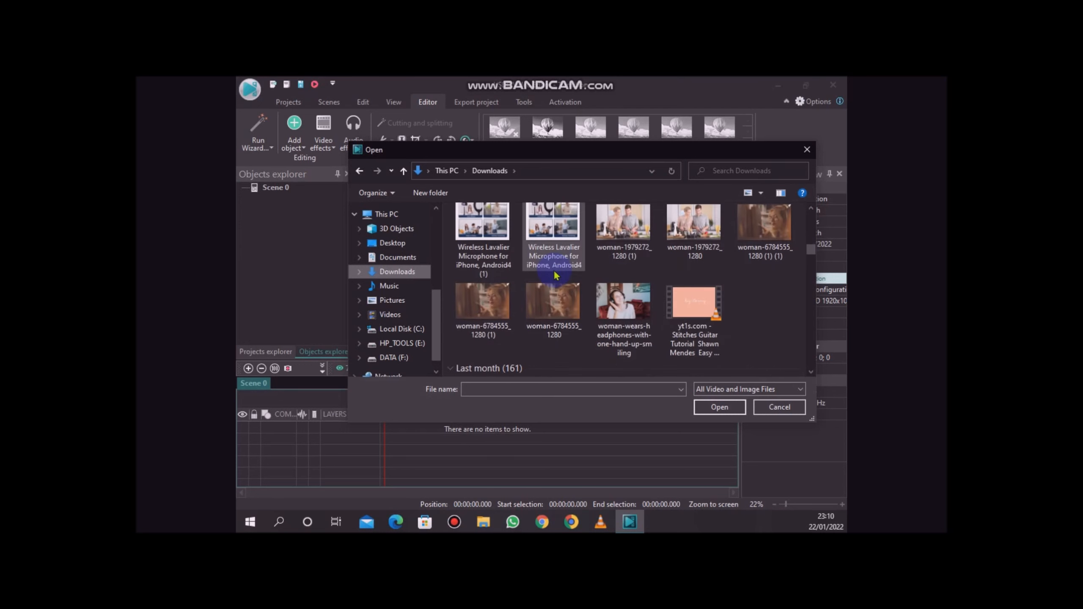
pyautogui.scroll(-5, 556, 275)
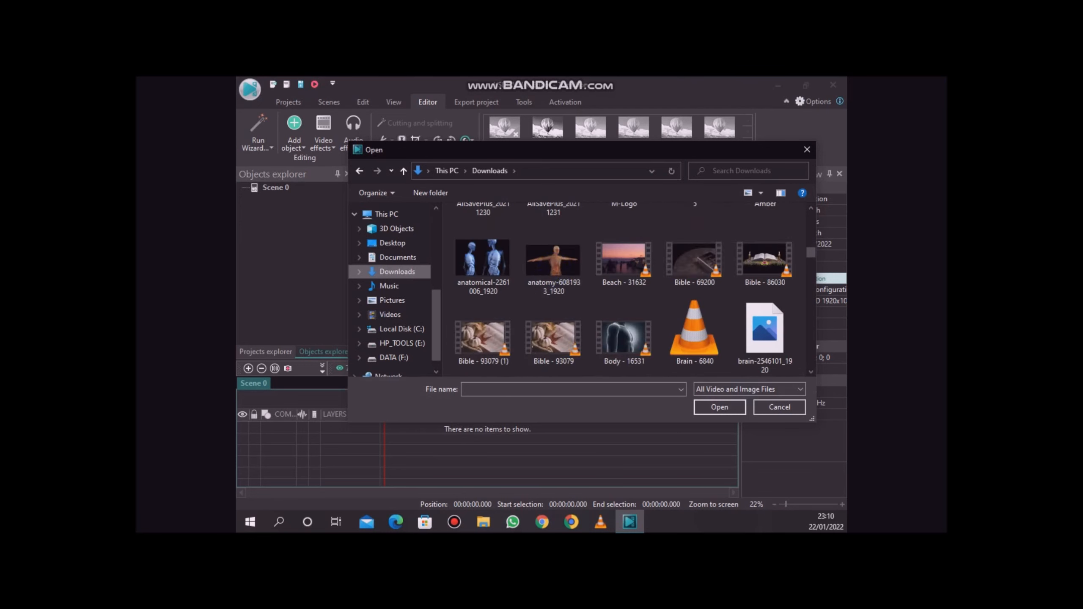
pyautogui.click(690, 347)
pyautogui.keyDown('ctrl'); pyautogui.click(623, 341); pyautogui.keyUp('ctrl')
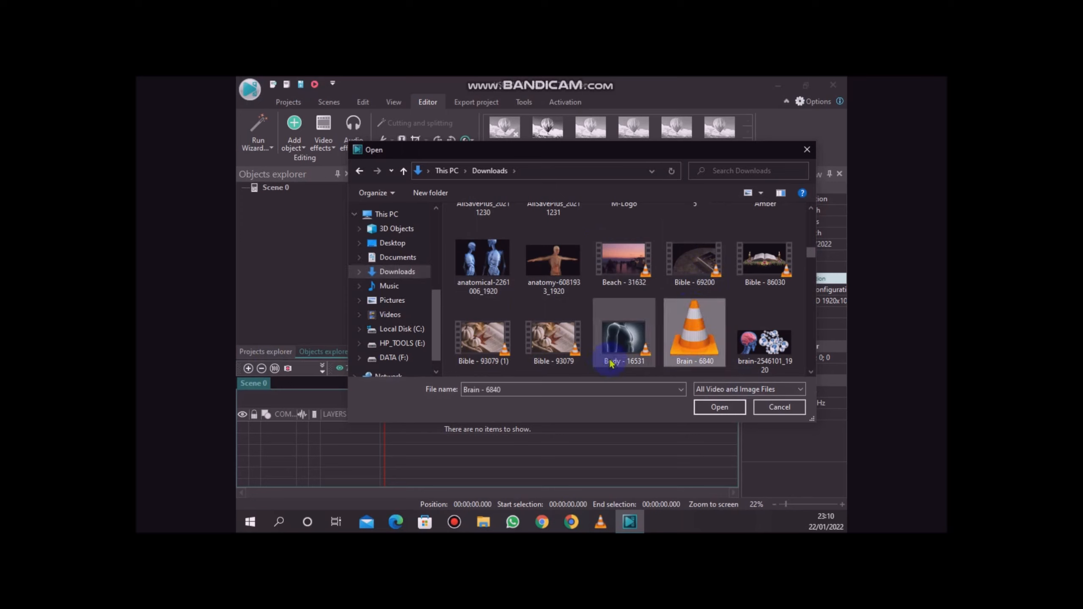
pyautogui.keyDown('ctrl'); pyautogui.click(571, 355); pyautogui.keyUp('ctrl')
pyautogui.keyDown('ctrl'); pyautogui.click(484, 339); pyautogui.keyUp('ctrl')
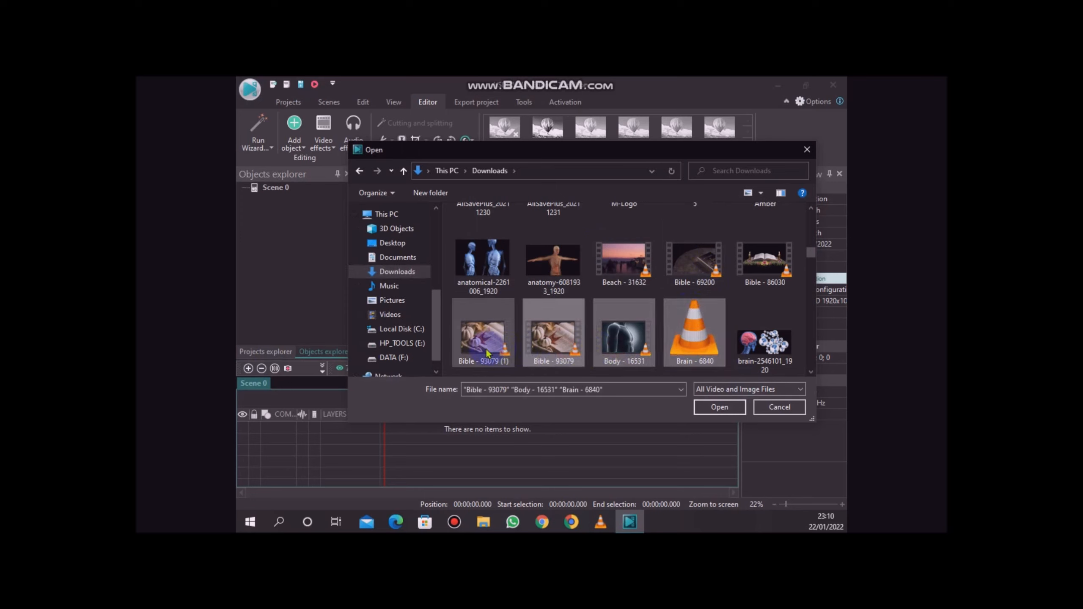
pyautogui.keyDown('ctrl'); pyautogui.click(613, 271); pyautogui.keyUp('ctrl')
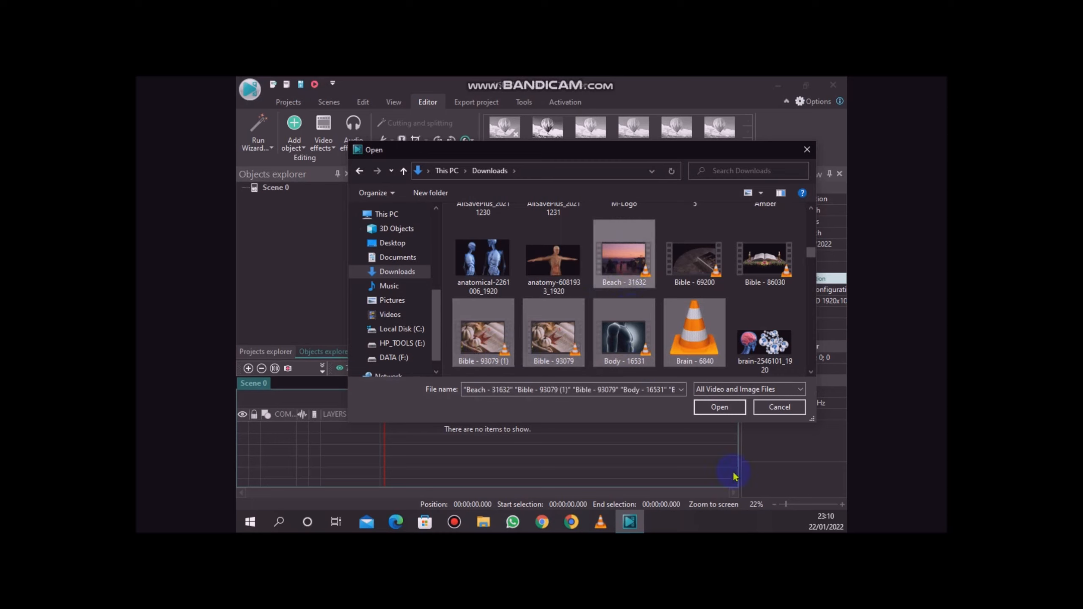
pyautogui.keyDown('ctrl'); pyautogui.click(694, 260); pyautogui.keyUp('ctrl')
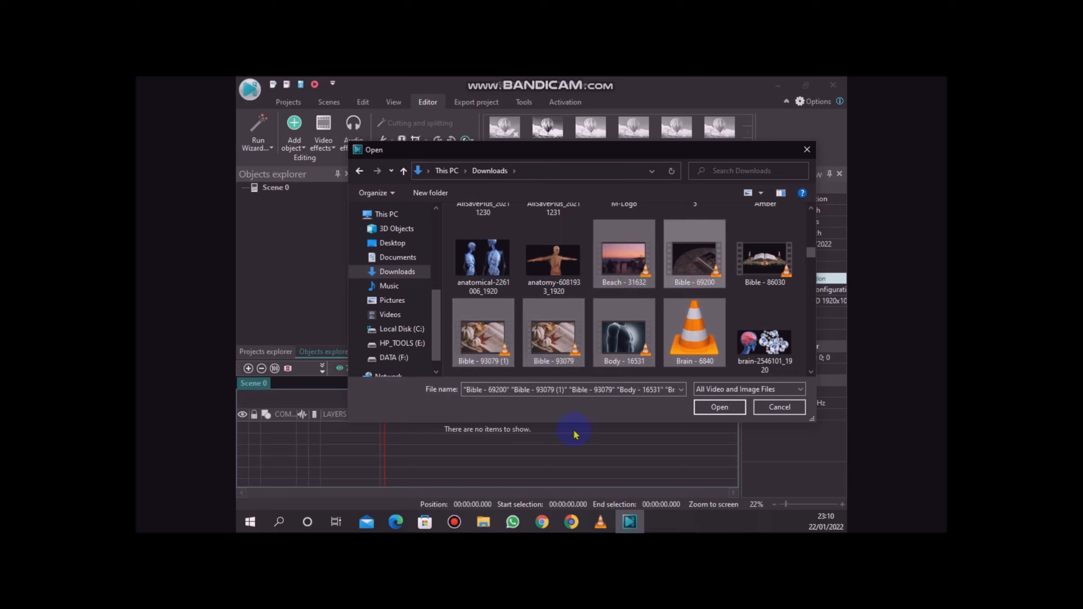
pyautogui.click(718, 407)
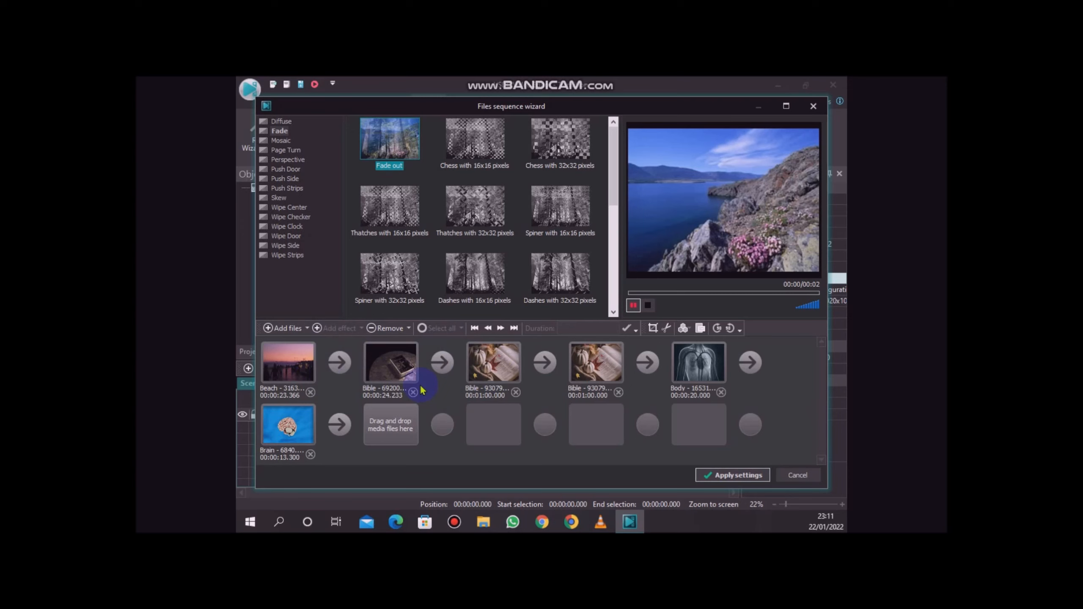
# Step: Select the transition slot between the Beach and Bible - 69200 clips and show the Diffuse effects after checking Fade
pyautogui.click(336, 364)
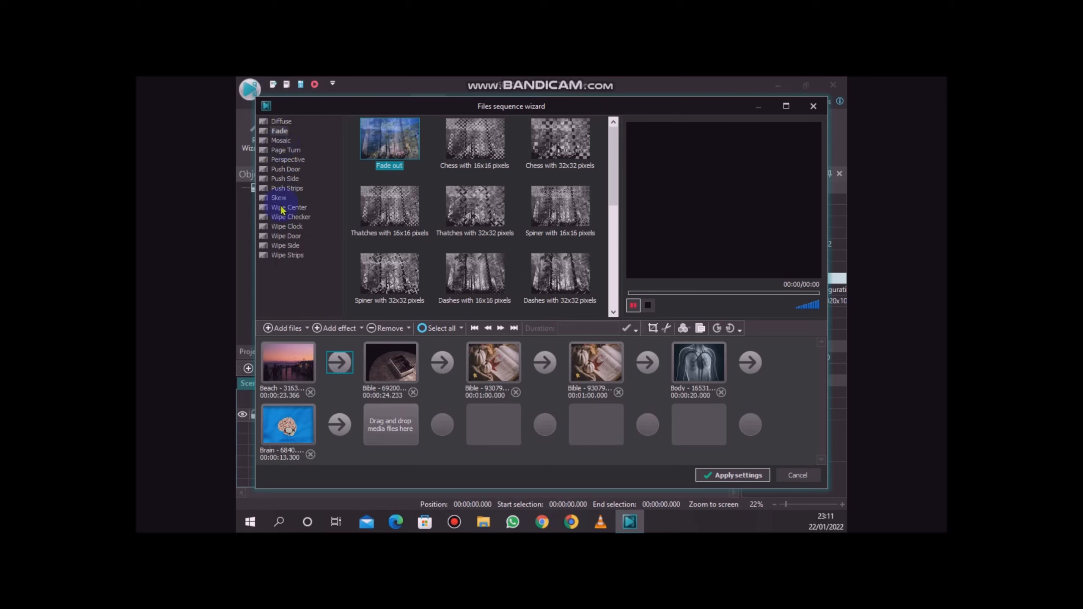
pyautogui.click(282, 121)
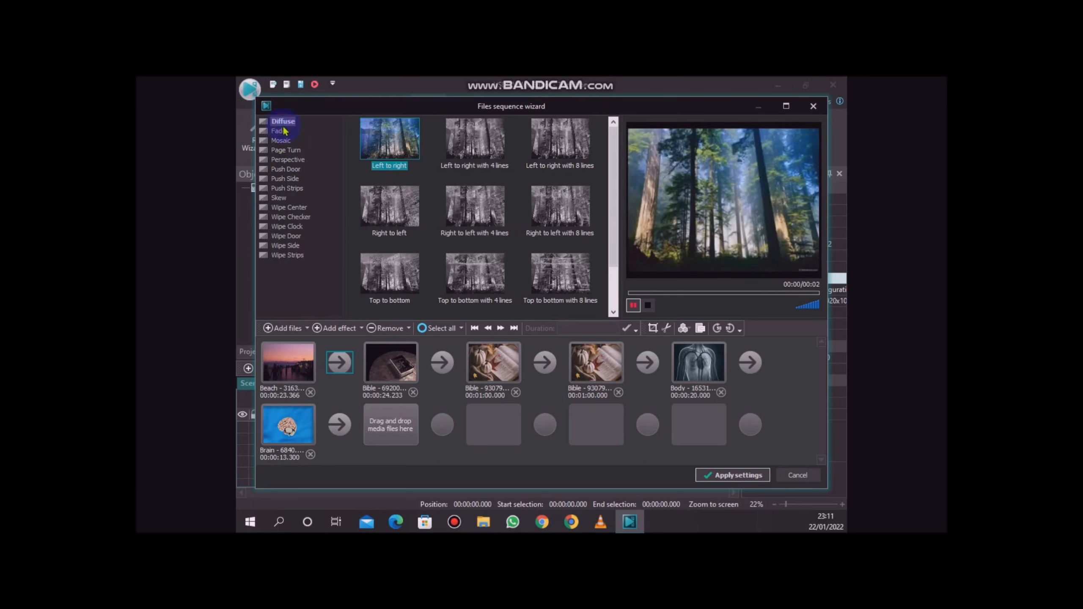
pyautogui.click(283, 131)
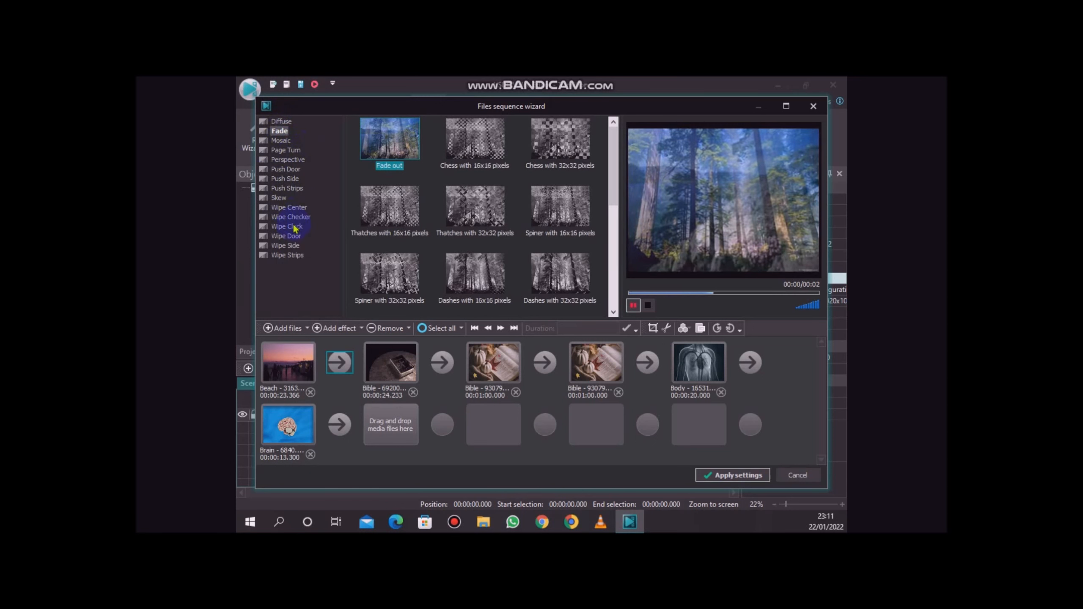
pyautogui.click(284, 123)
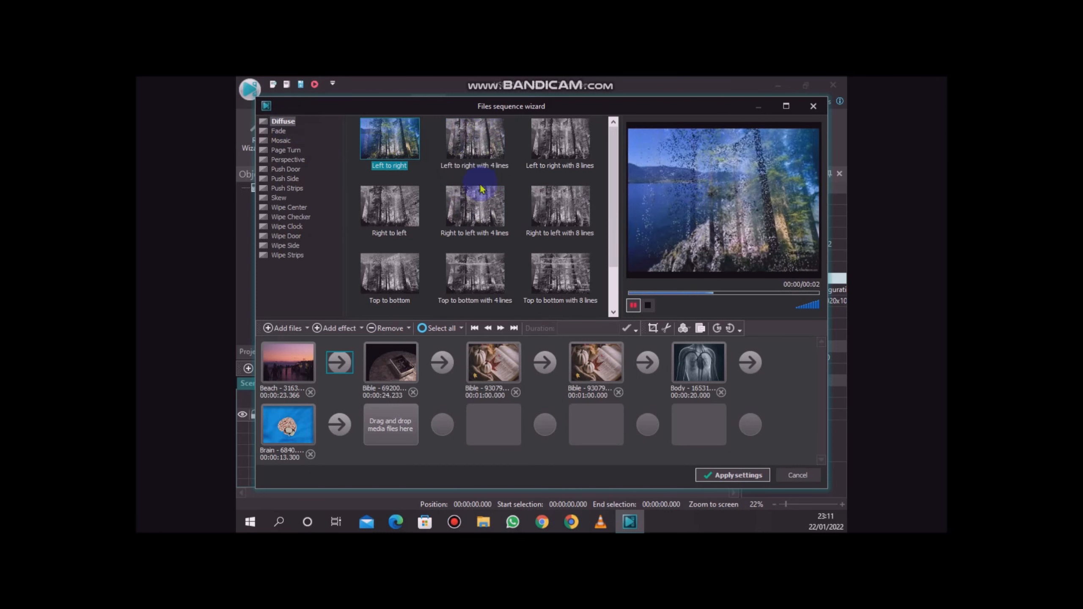
# Step: Preview several Diffuse variants and apply Top to bottom to the transition between the Beach and Bible - 69200 clips
pyautogui.scroll(-1, 484, 194)
pyautogui.click(551, 211)
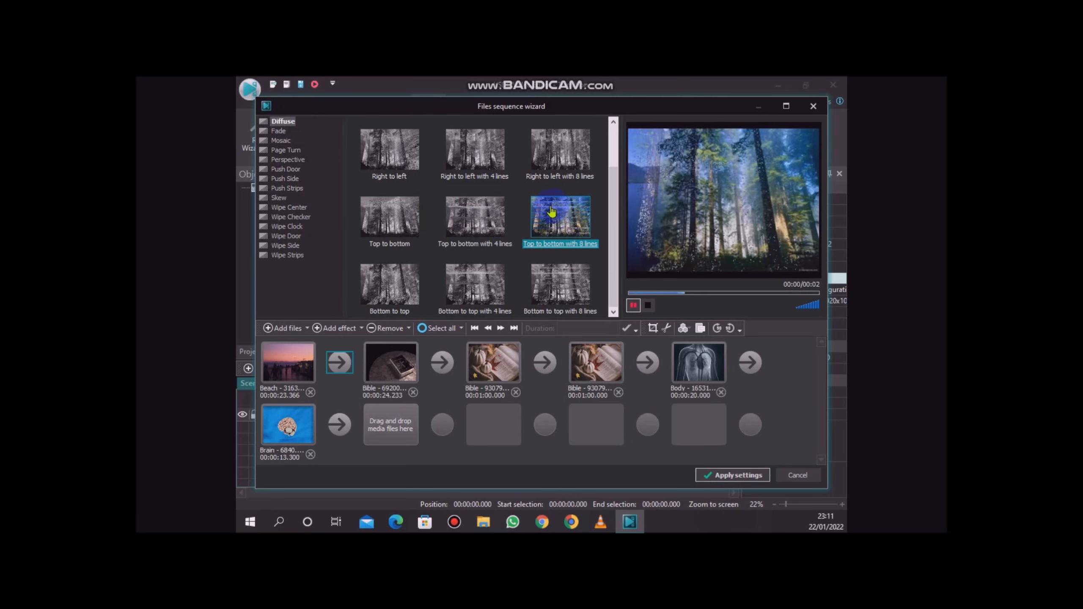
pyautogui.click(386, 149)
pyautogui.click(457, 148)
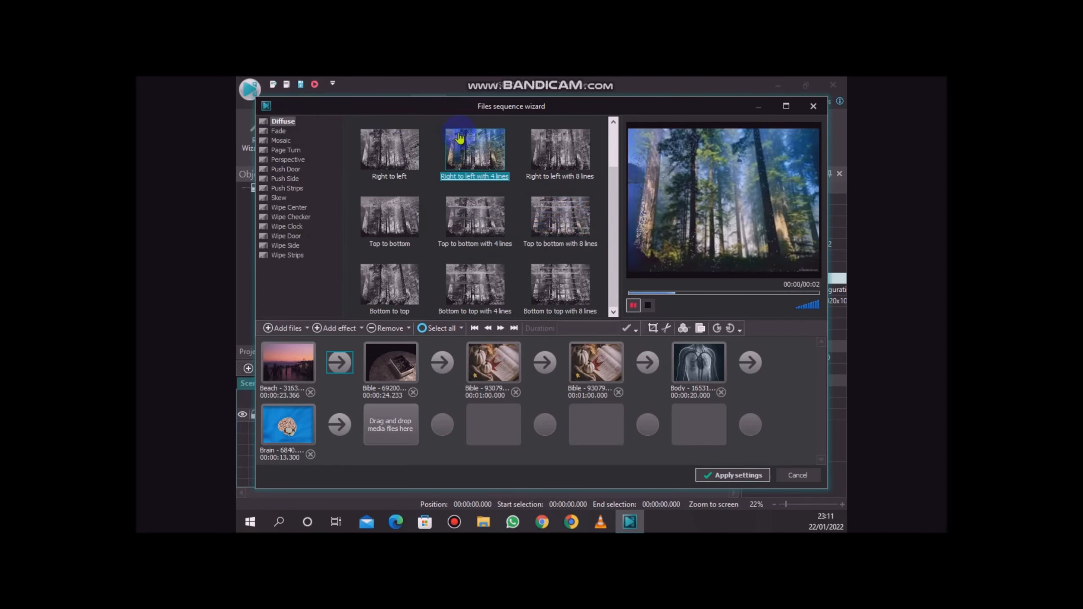
pyautogui.click(546, 232)
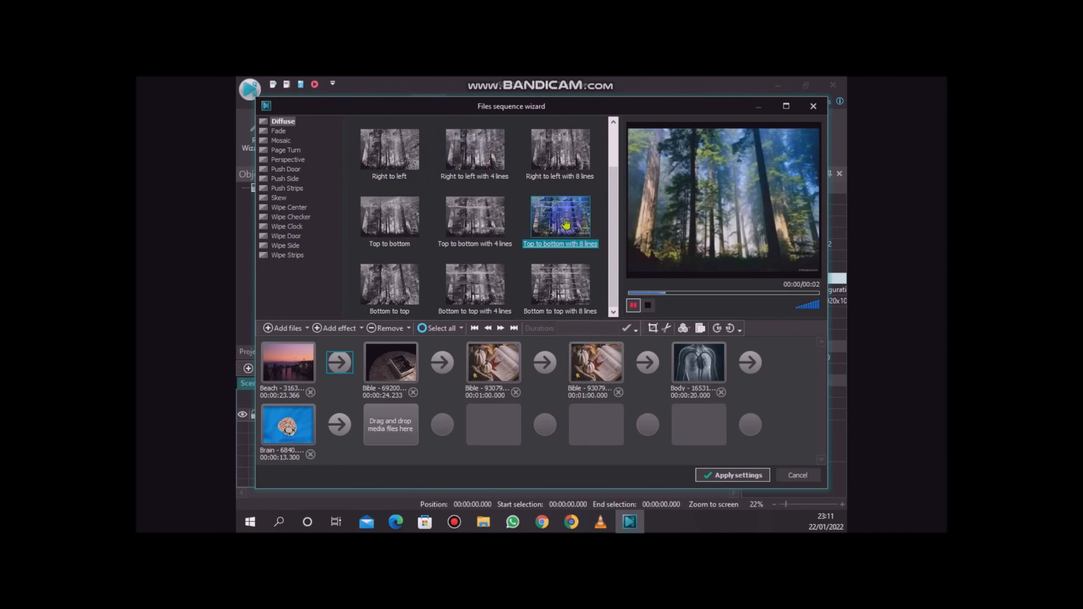
pyautogui.click(544, 298)
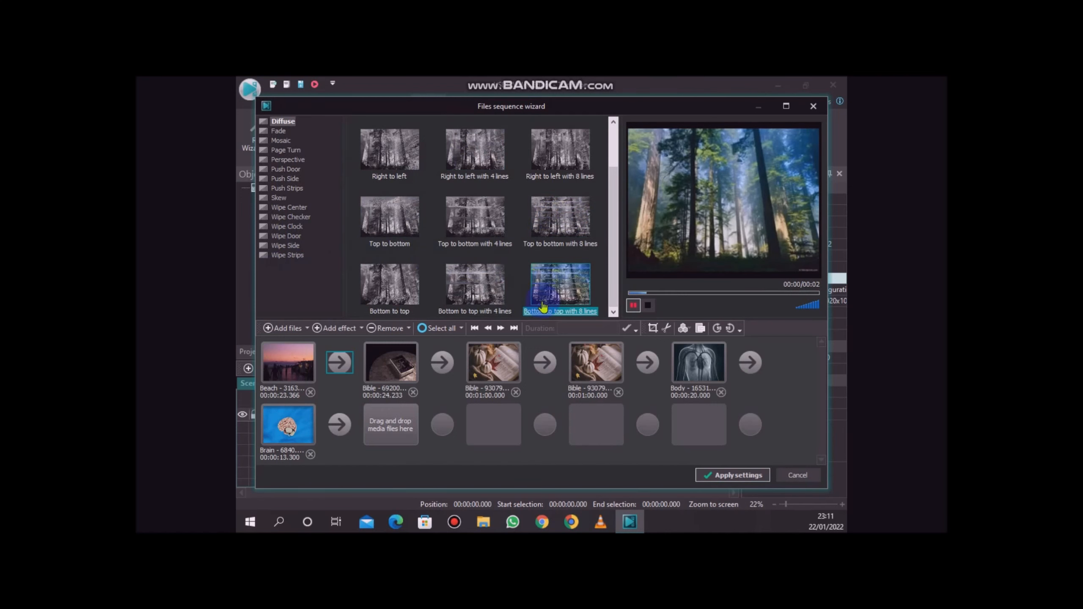
pyautogui.click(537, 180)
pyautogui.click(390, 215)
pyautogui.click(533, 214)
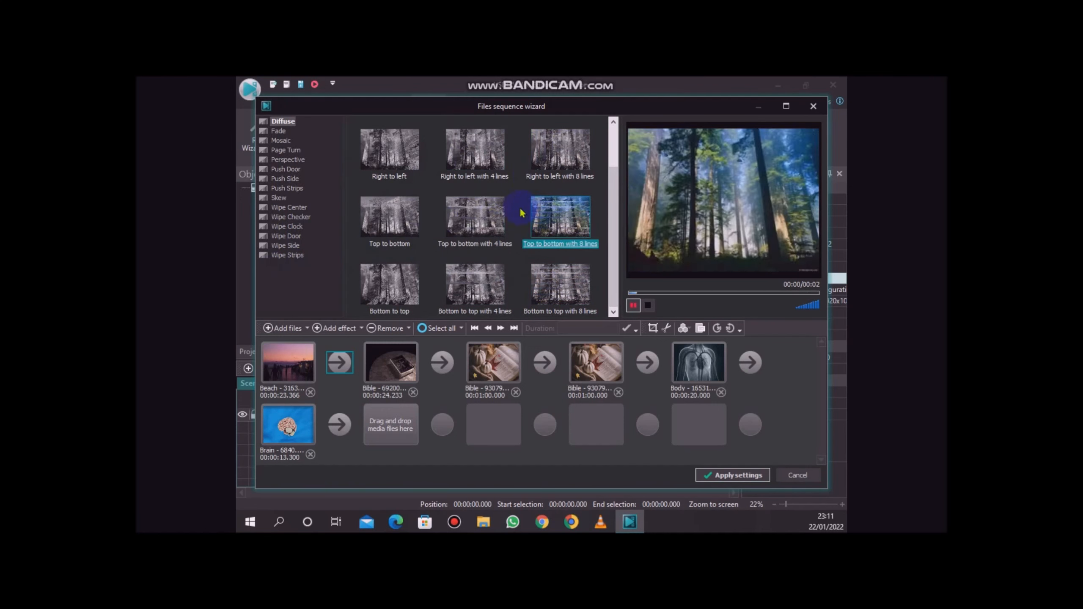
pyautogui.click(393, 225)
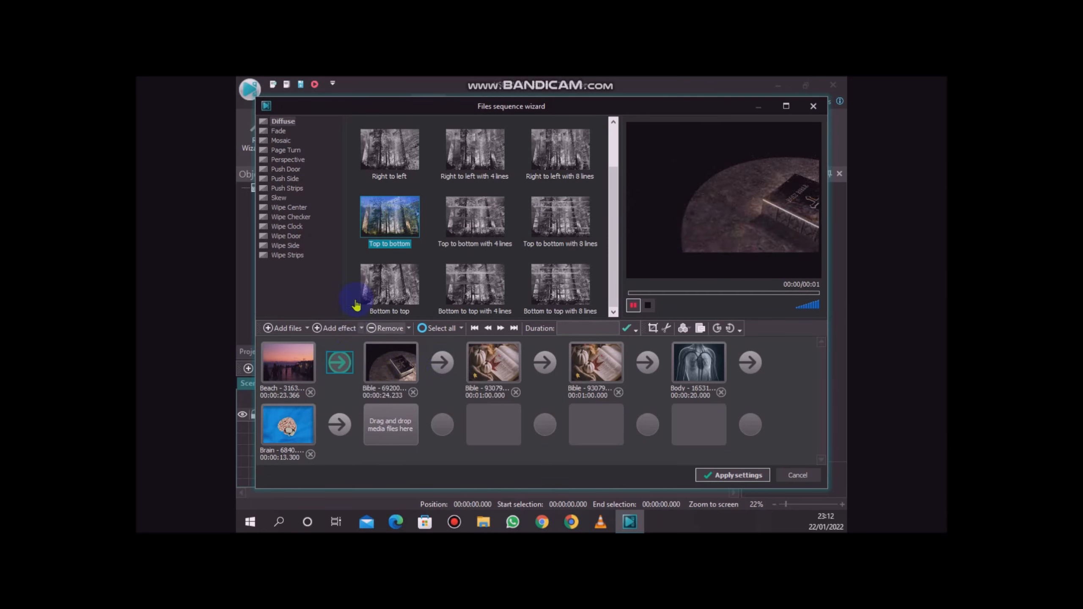
# Step: Apply the Perspective effect Rotated horizontal 3 with zooming to the transition between the Bible - 69200 and Bible - 93079 (1) clips
pyautogui.click(441, 365)
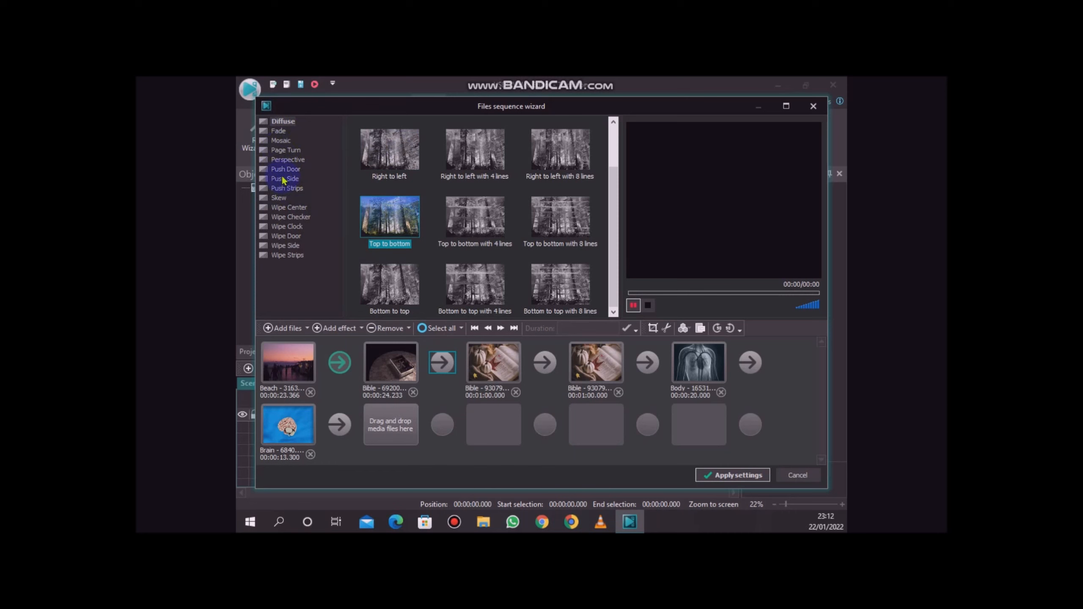
pyautogui.click(285, 160)
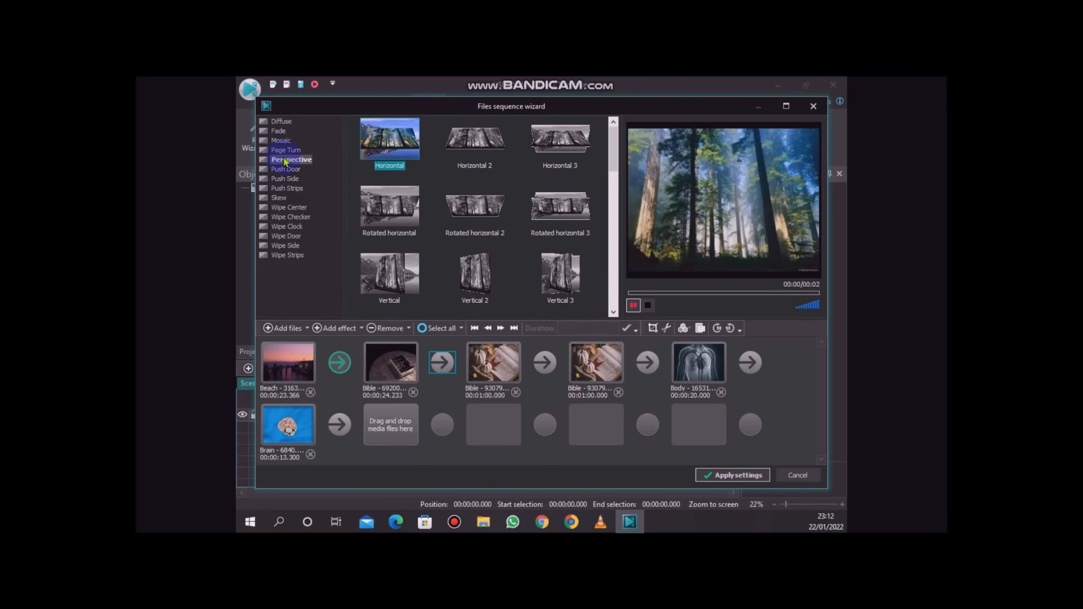
pyautogui.click(554, 201)
pyautogui.scroll(-3, 554, 200)
pyautogui.click(552, 209)
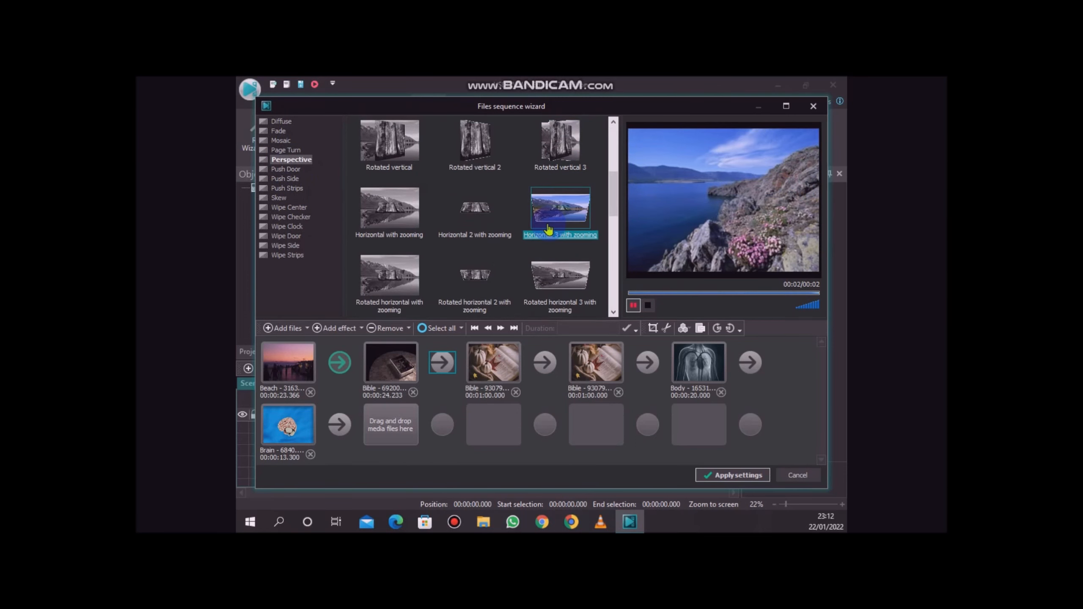
pyautogui.click(490, 272)
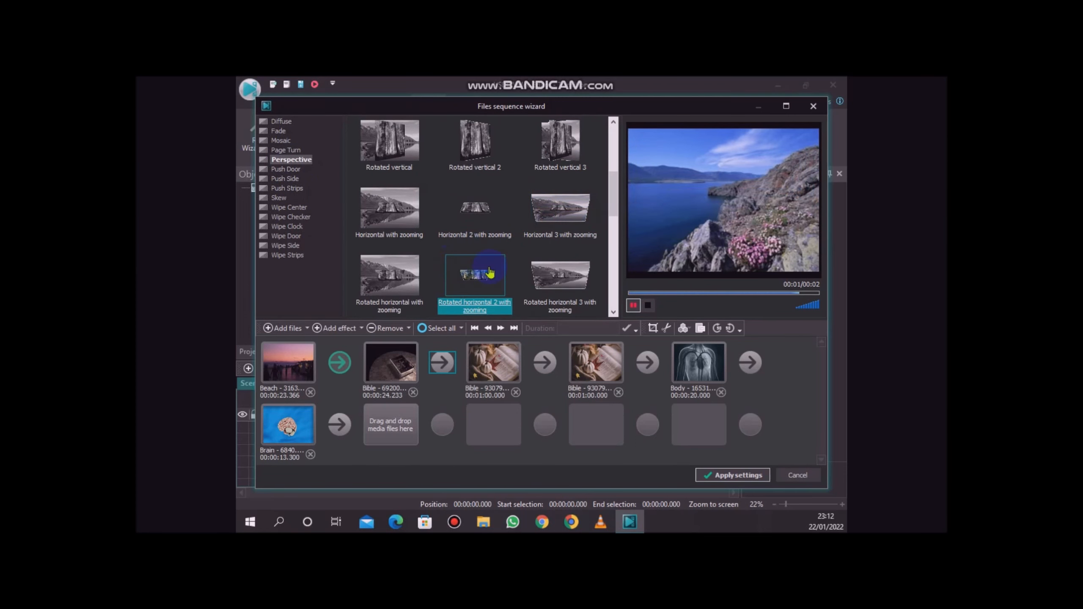
pyautogui.click(563, 280)
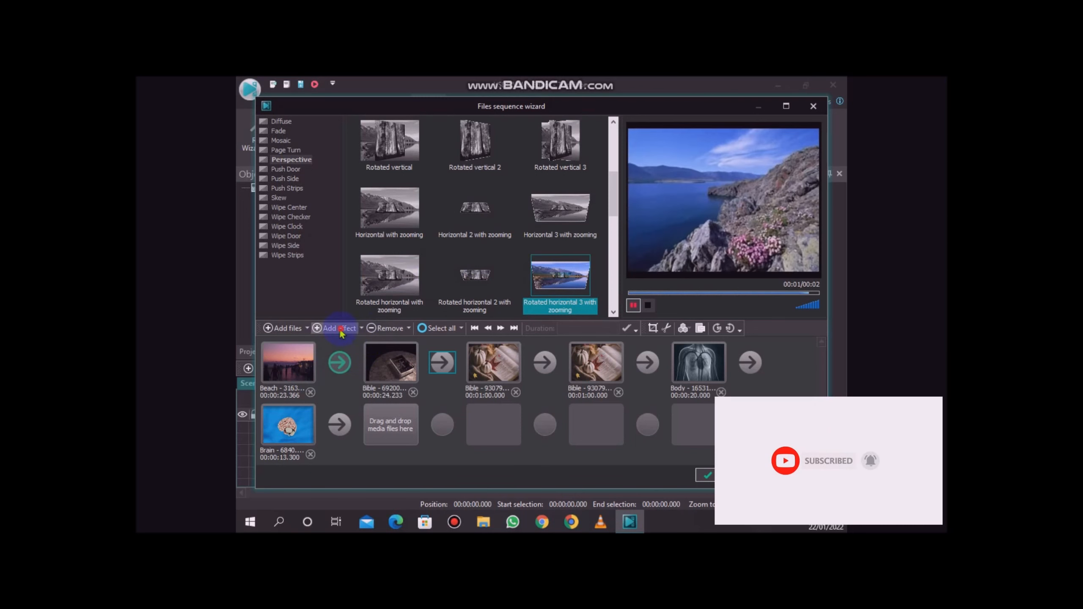
# Step: Apply the Wipe Clock effect Left to right opposite to the transition between the Bible - 93079 (1) and Bible - 93079 clips
pyautogui.click(542, 363)
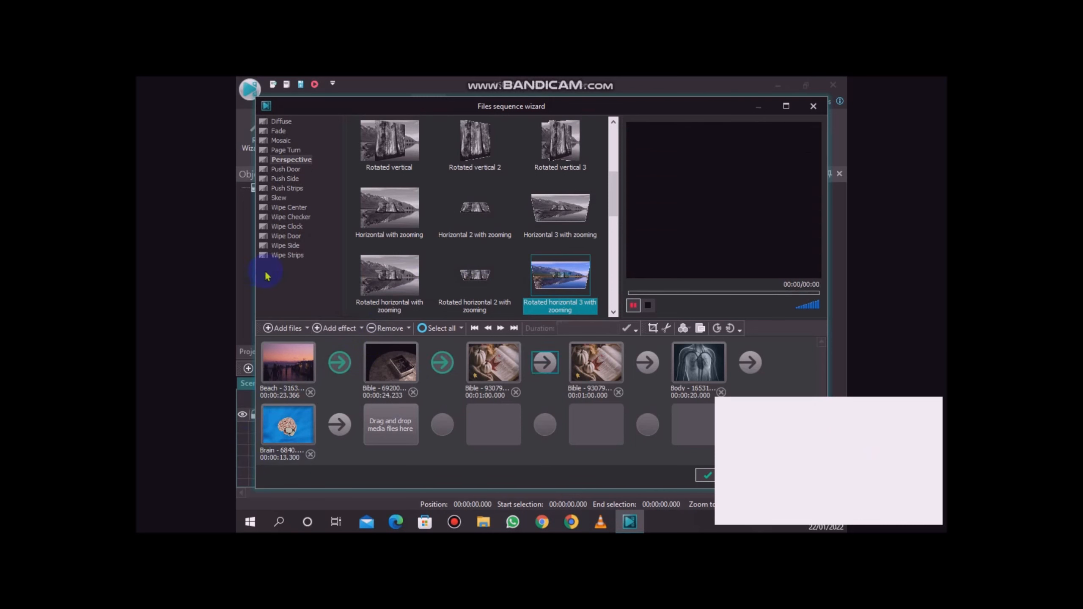
pyautogui.click(287, 225)
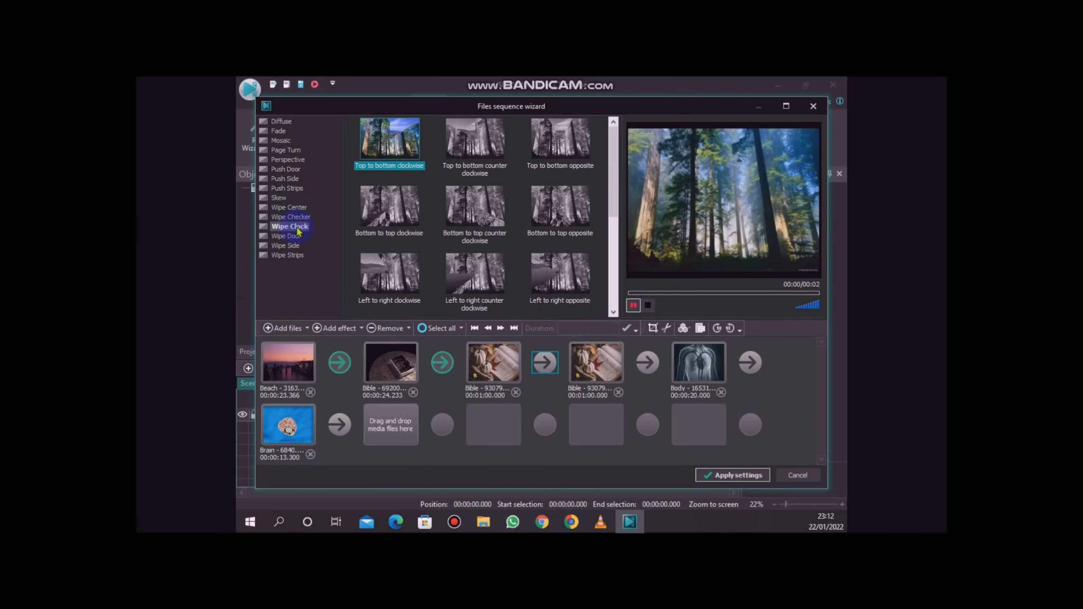
pyautogui.click(557, 291)
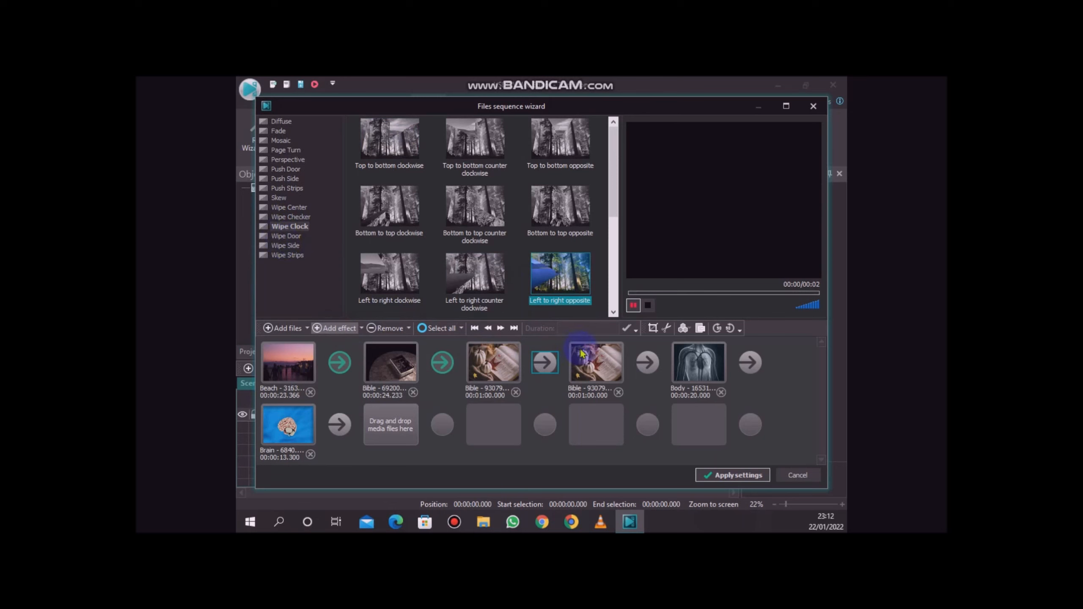
# Step: Apply the Push Side effect Bottom to top with 1x8 grid to the transition between the Bible - 93079 and Body clips
pyautogui.click(647, 363)
pyautogui.click(645, 365)
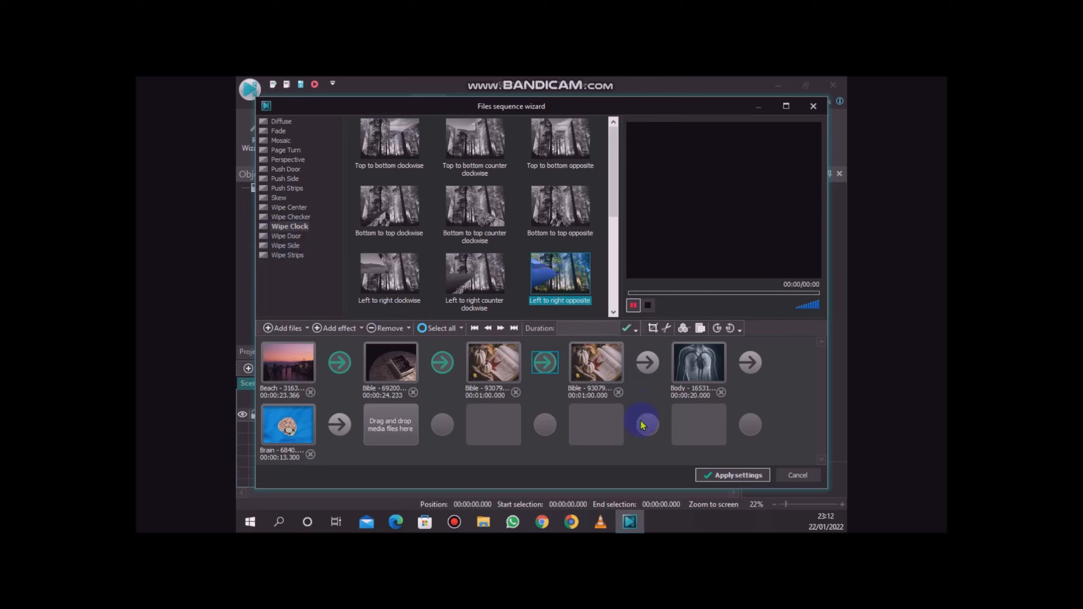
pyautogui.click(285, 178)
pyautogui.click(559, 279)
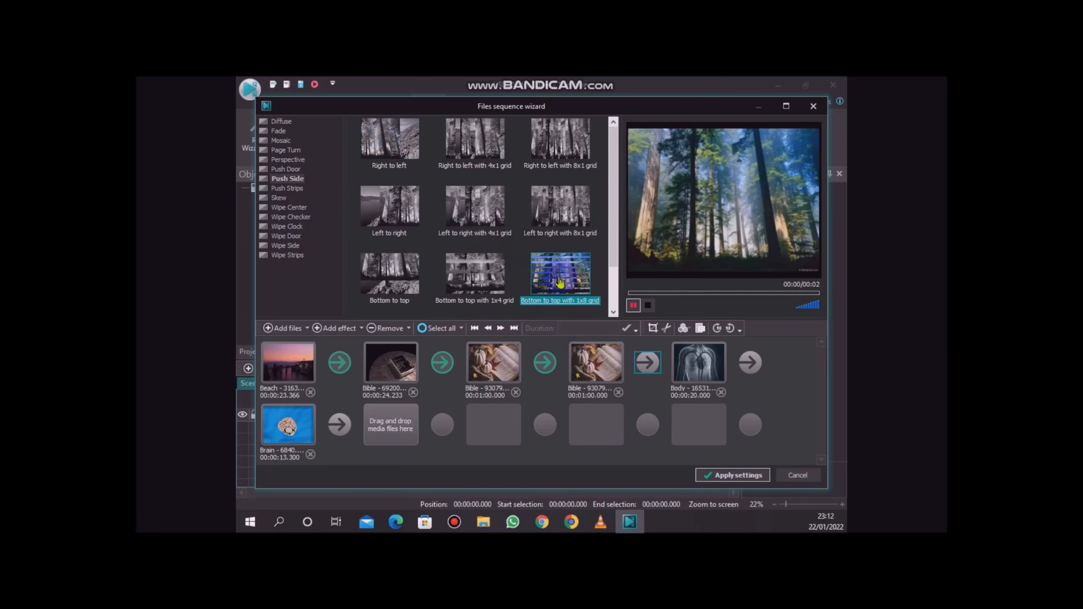
pyautogui.click(751, 364)
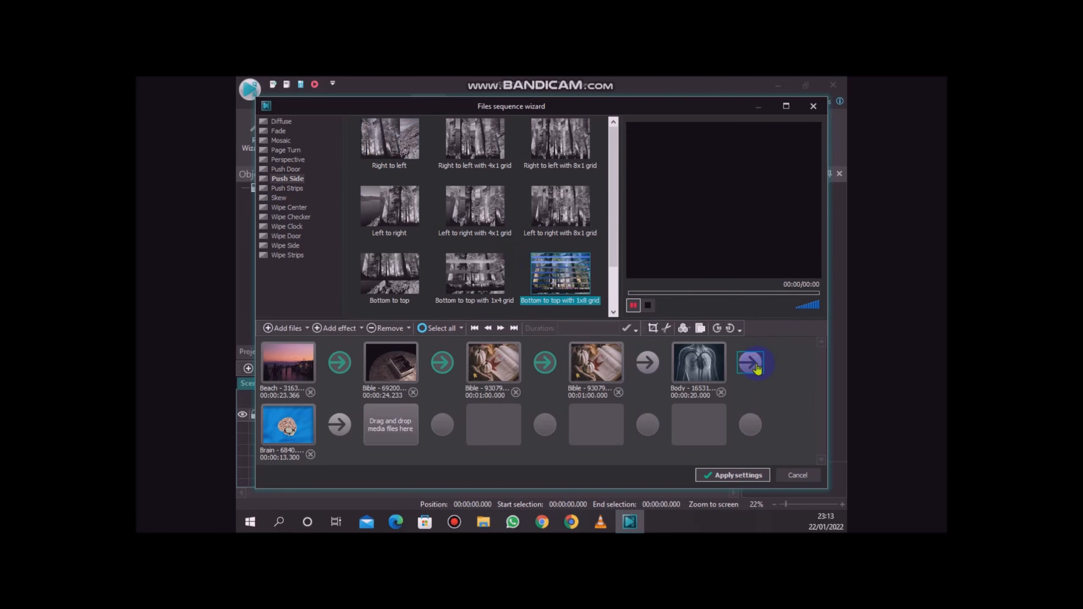
pyautogui.click(646, 364)
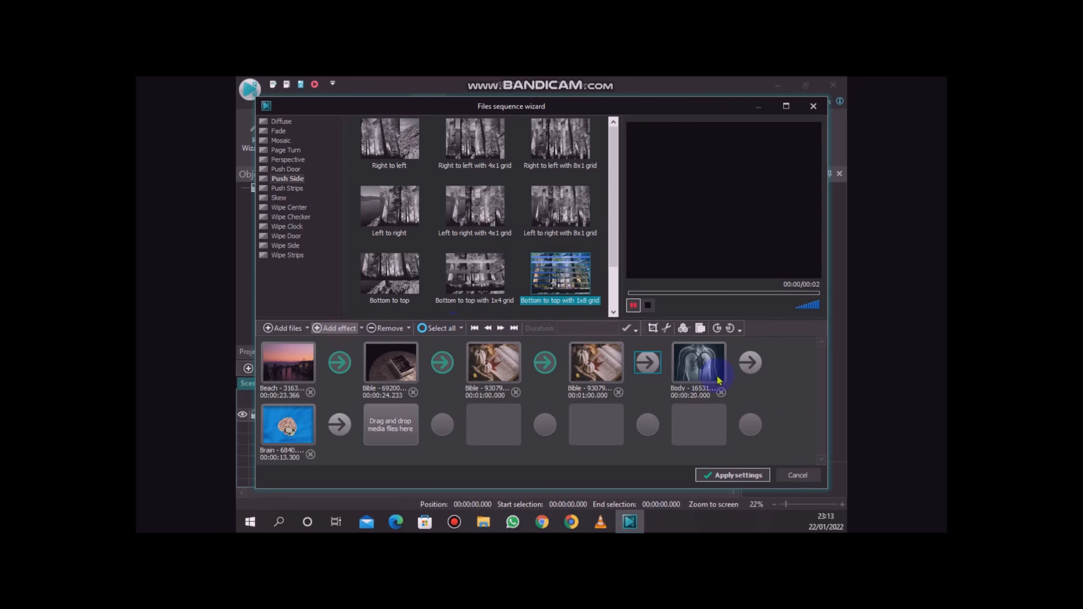
# Step: Apply the Page Turn effect Right-bottom to left-top to the transition between the Body and Brain clips
pyautogui.click(744, 355)
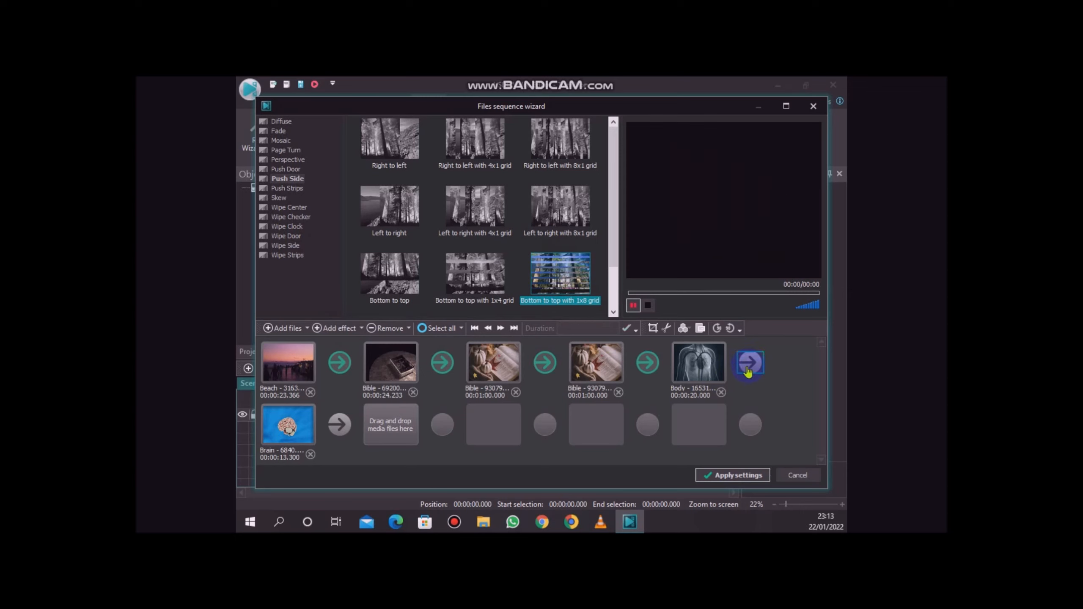
pyautogui.click(282, 150)
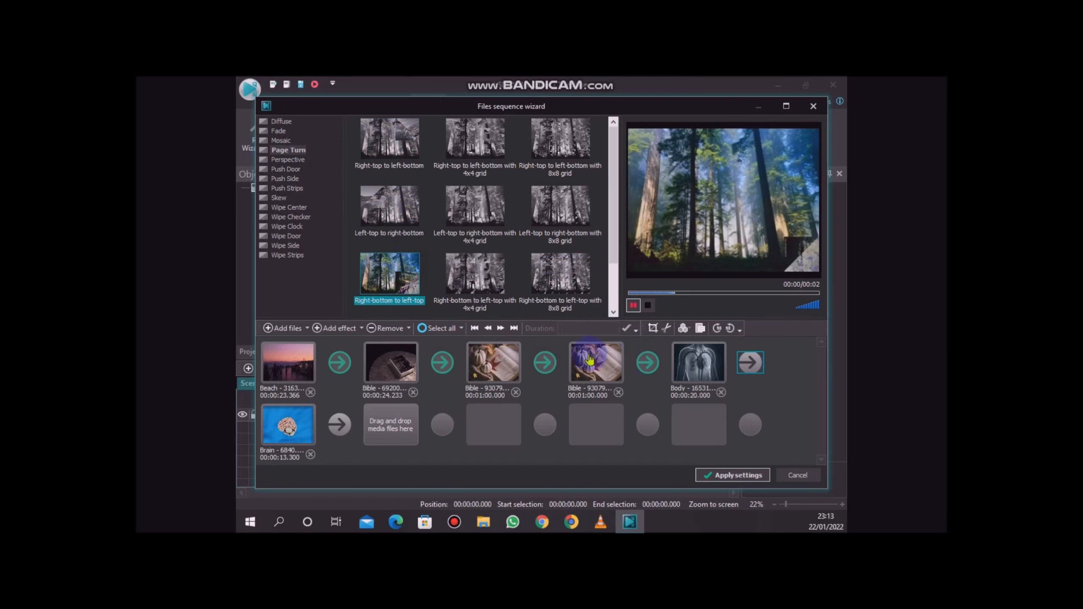
pyautogui.click(347, 333)
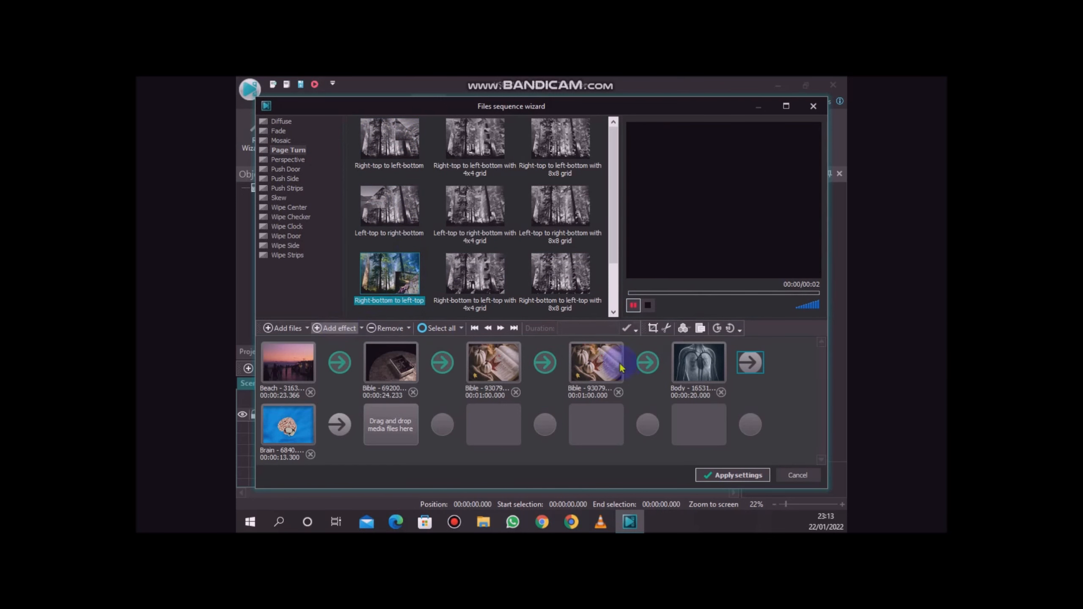
# Step: Add the Wipe Strips effect Vertical with 8x4 grid after the Brain clip and apply the wizard settings
pyautogui.click(340, 424)
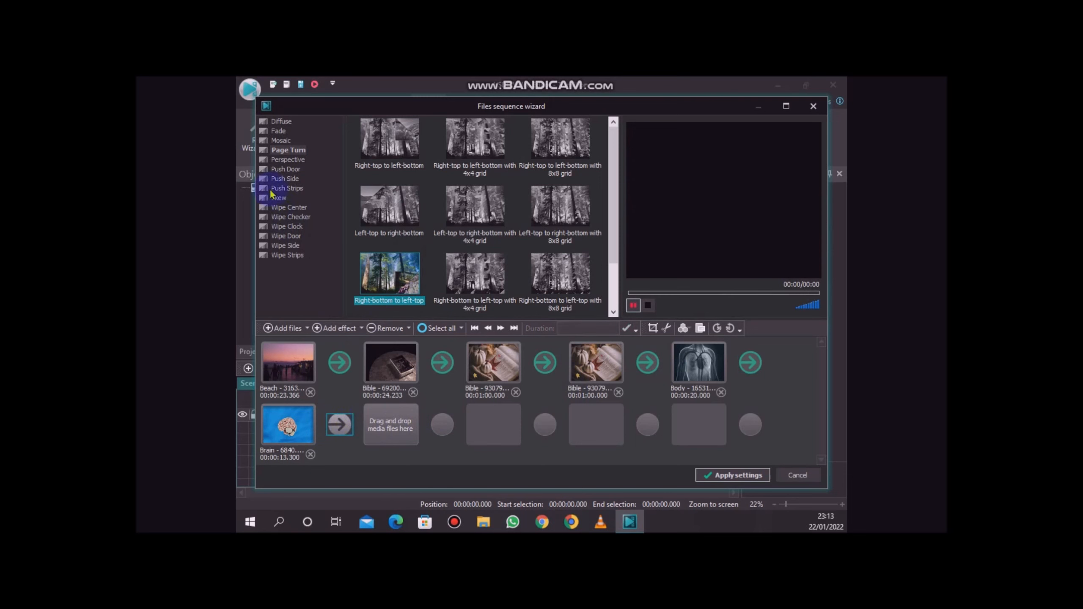
pyautogui.click(284, 256)
pyautogui.click(480, 269)
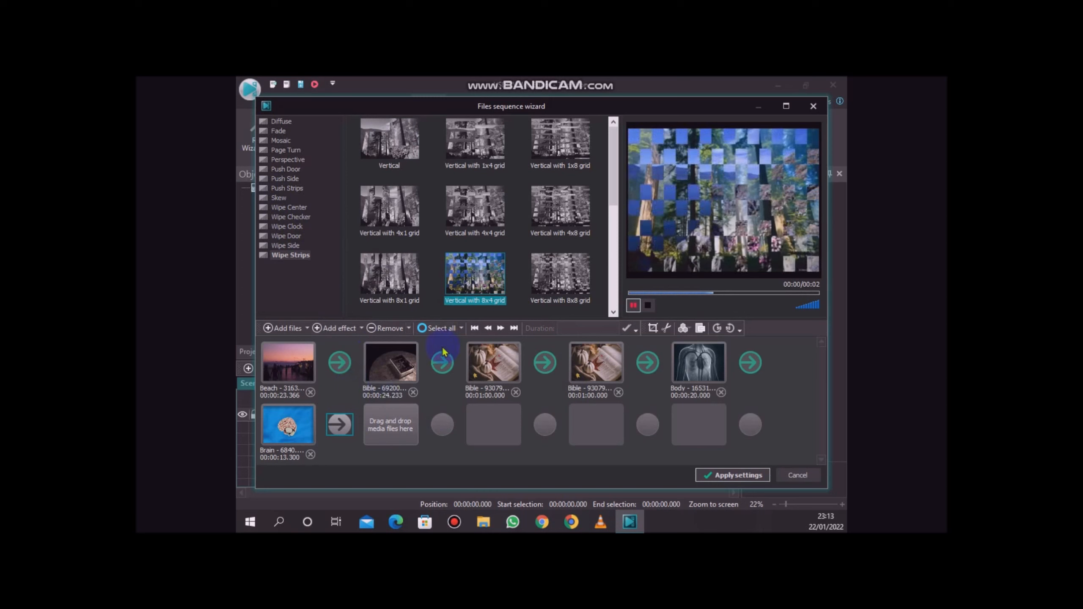
pyautogui.click(331, 328)
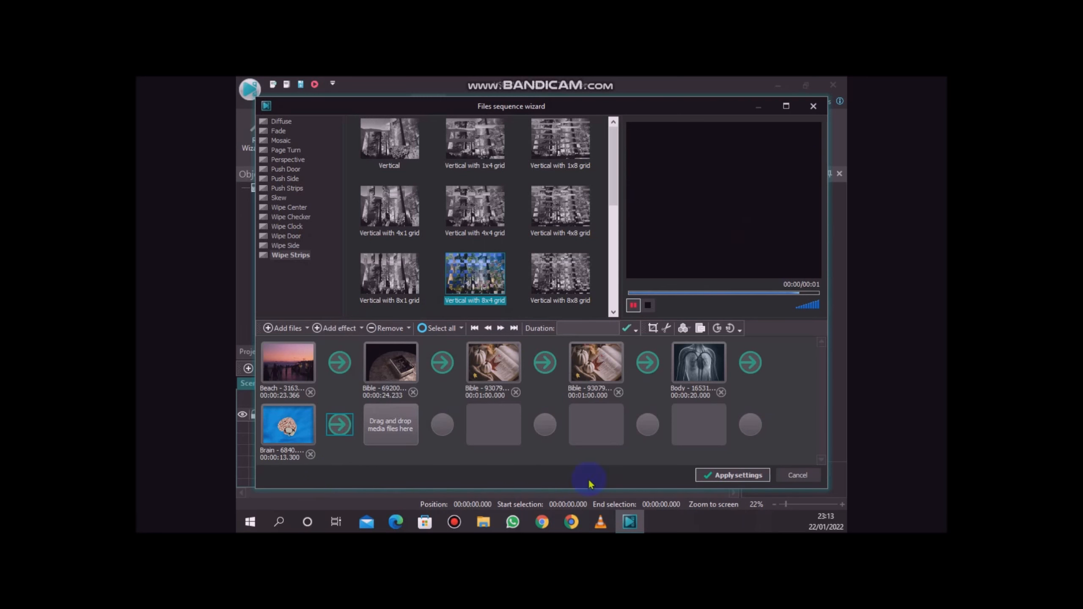
pyautogui.click(728, 475)
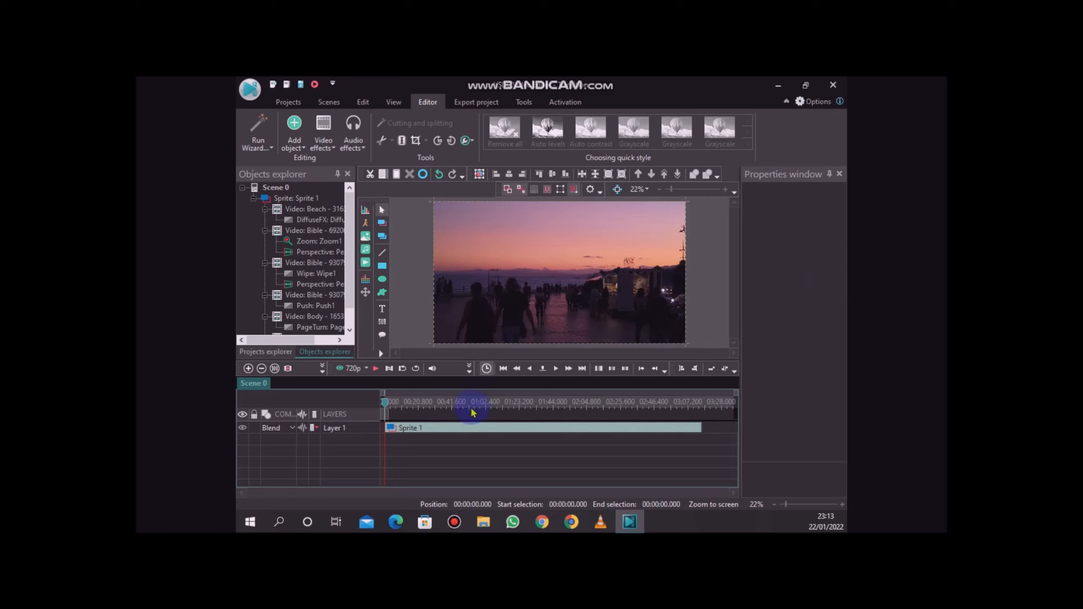
# Step: Open Sprite 1 to examine the clip layers inside it and return to the Scene 0 timeline
pyautogui.doubleClick(452, 428)
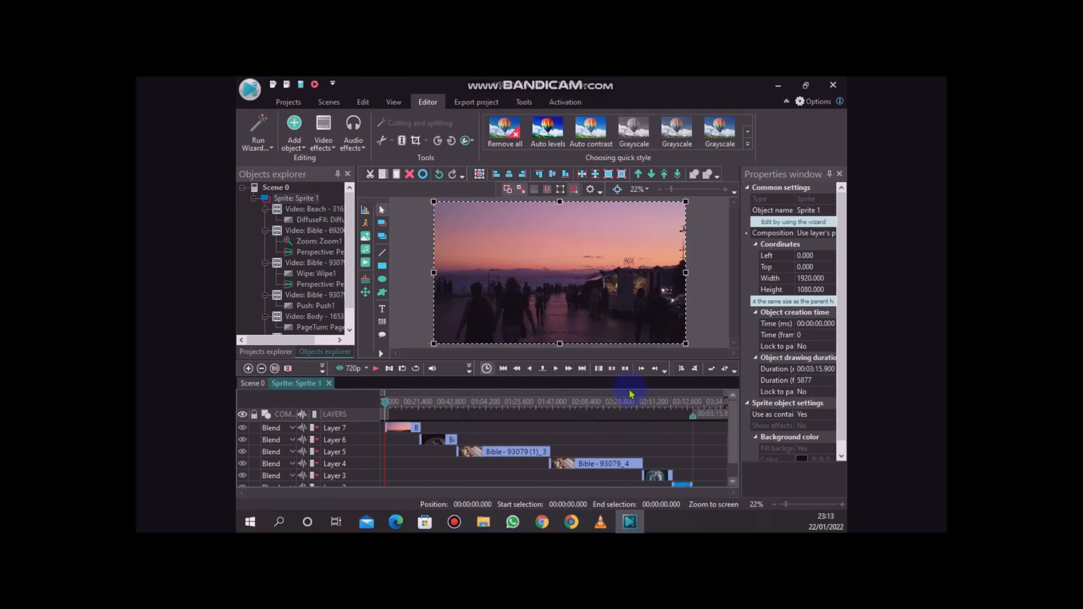
pyautogui.moveTo(733, 425); pyautogui.dragTo(736, 463)
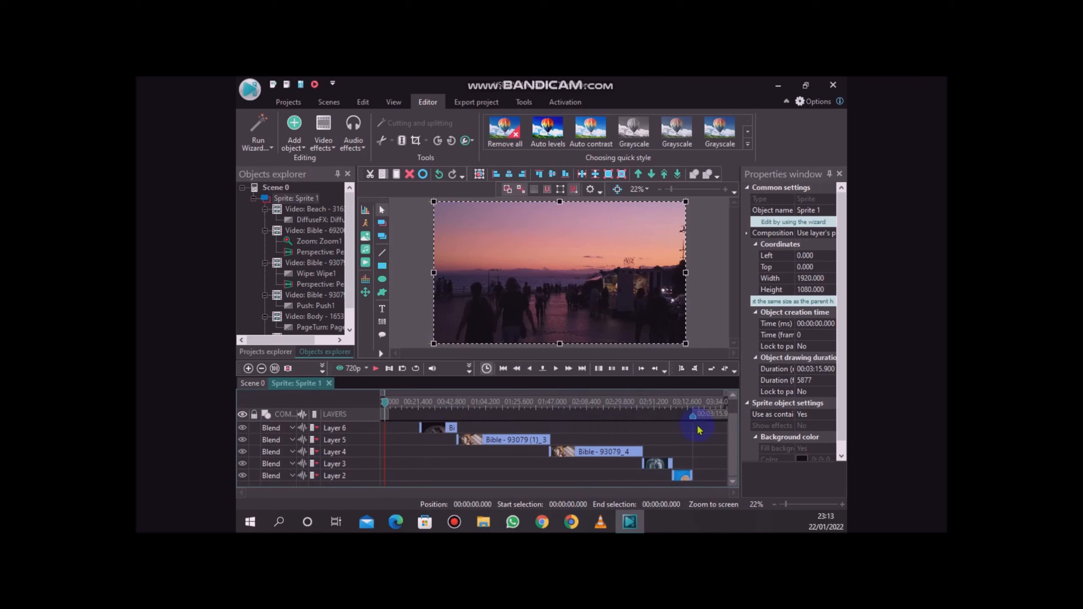
pyautogui.moveTo(733, 436); pyautogui.dragTo(733, 405)
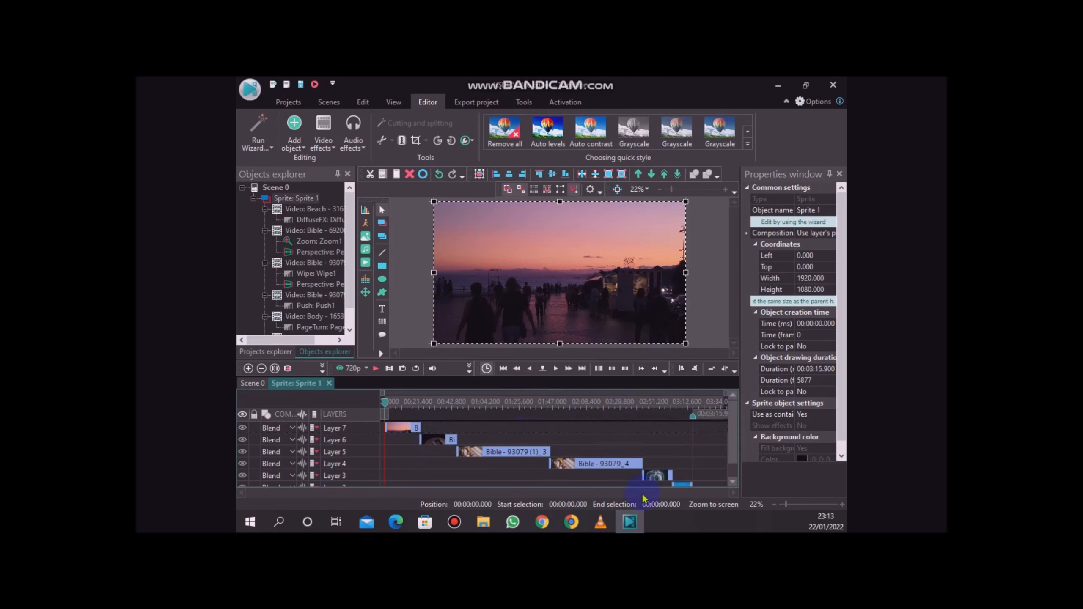
pyautogui.click(296, 198)
pyautogui.click(598, 428)
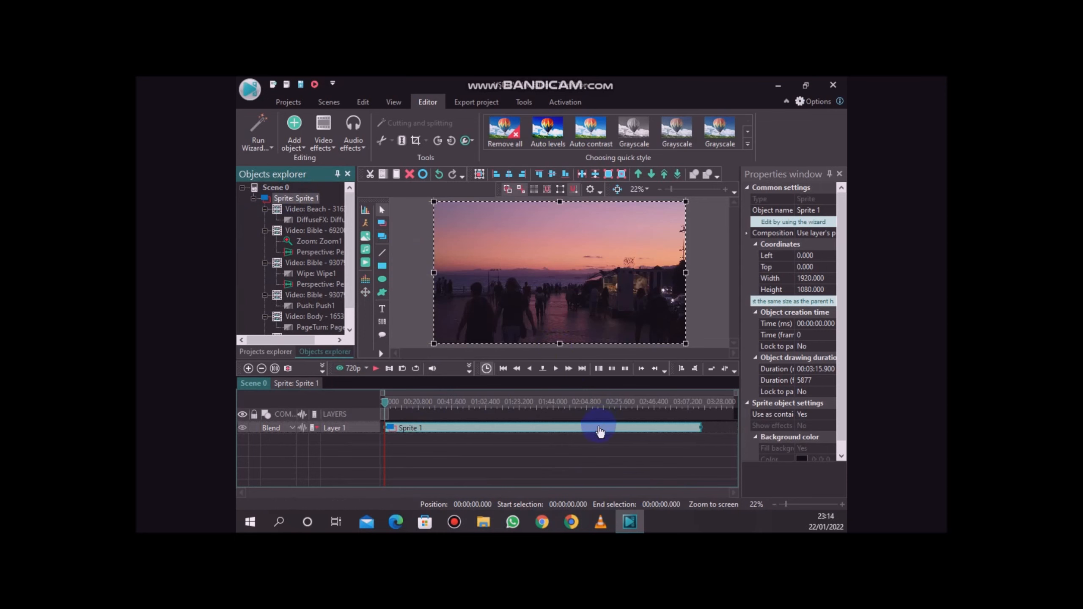
pyautogui.moveTo(599, 430); pyautogui.dragTo(563, 424)
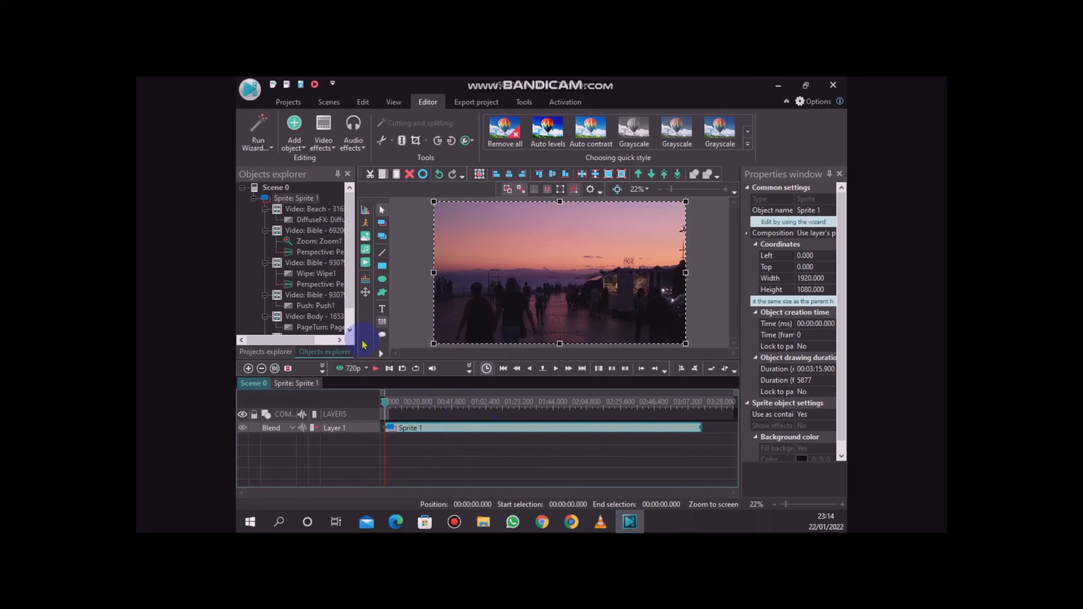
# Step: Play the sequence preview, scrub to the transition between the Beach and Bible - 69200 clips, and stop playback
pyautogui.click(376, 369)
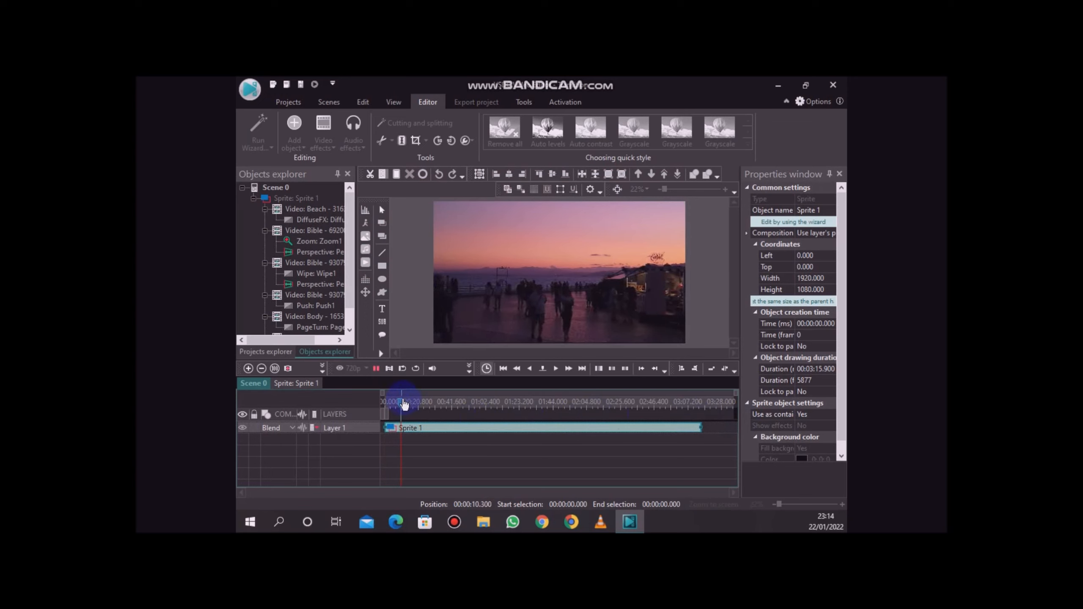
pyautogui.moveTo(412, 408); pyautogui.dragTo(425, 408)
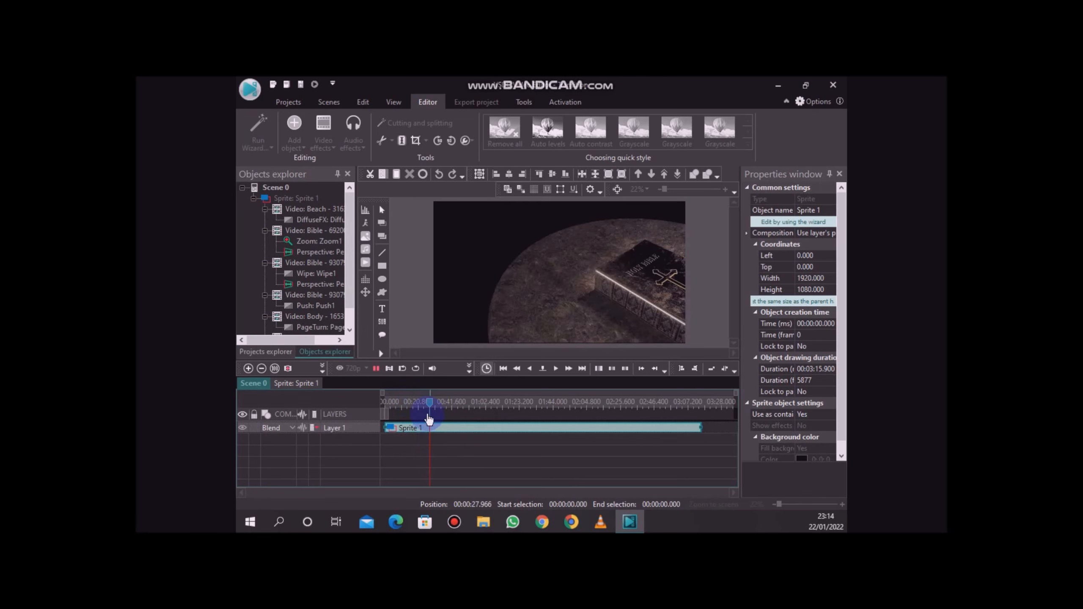
pyautogui.moveTo(429, 409); pyautogui.dragTo(417, 404)
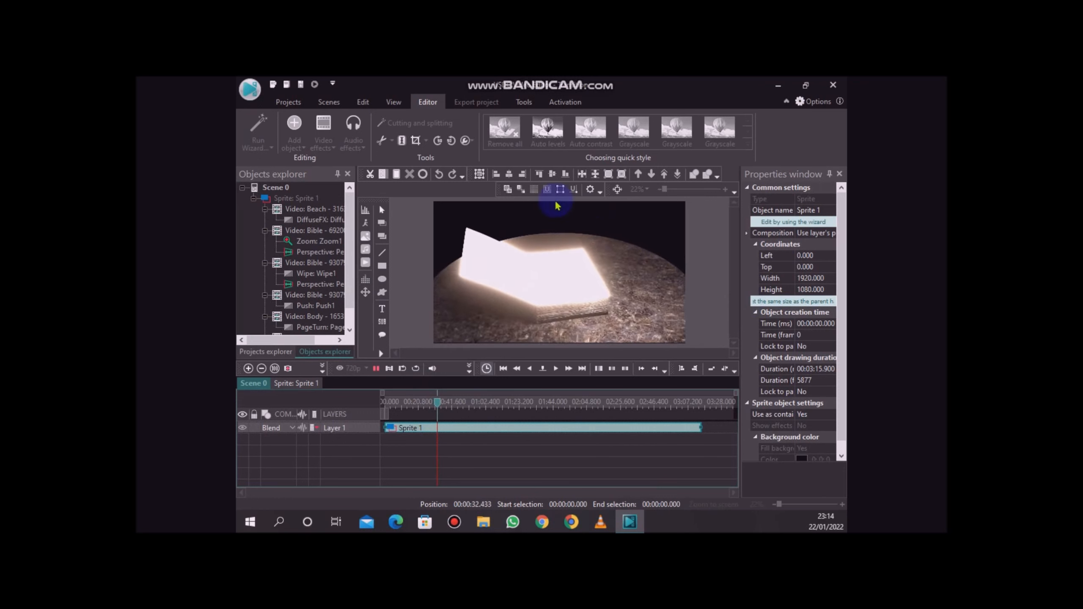
pyautogui.click(376, 368)
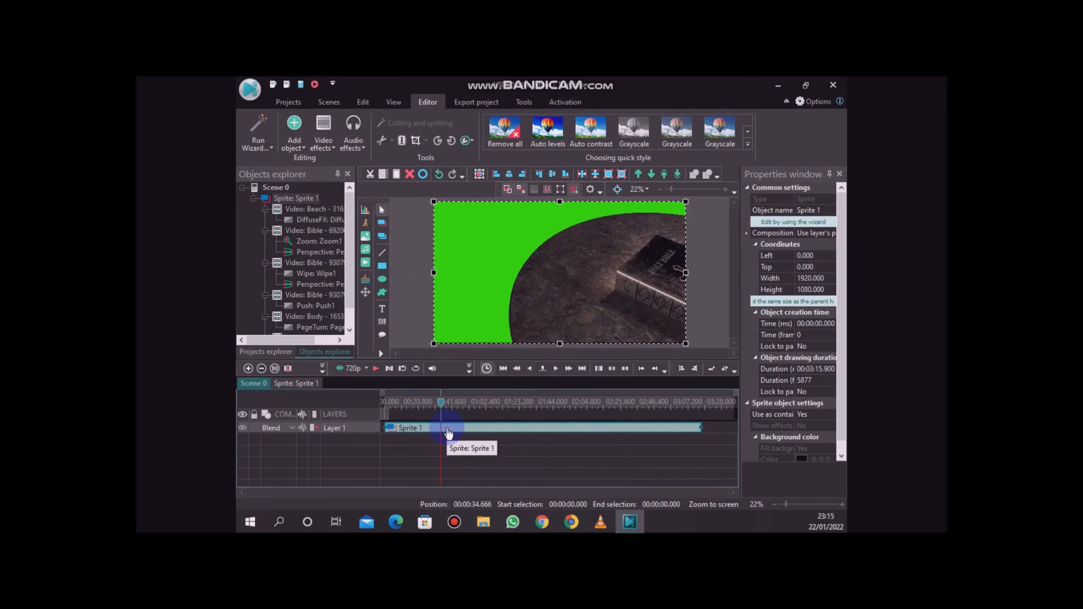
# Step: Delete Sprite 1 from the Scene 0 timeline
pyautogui.click(447, 429)
pyautogui.press('Delete')
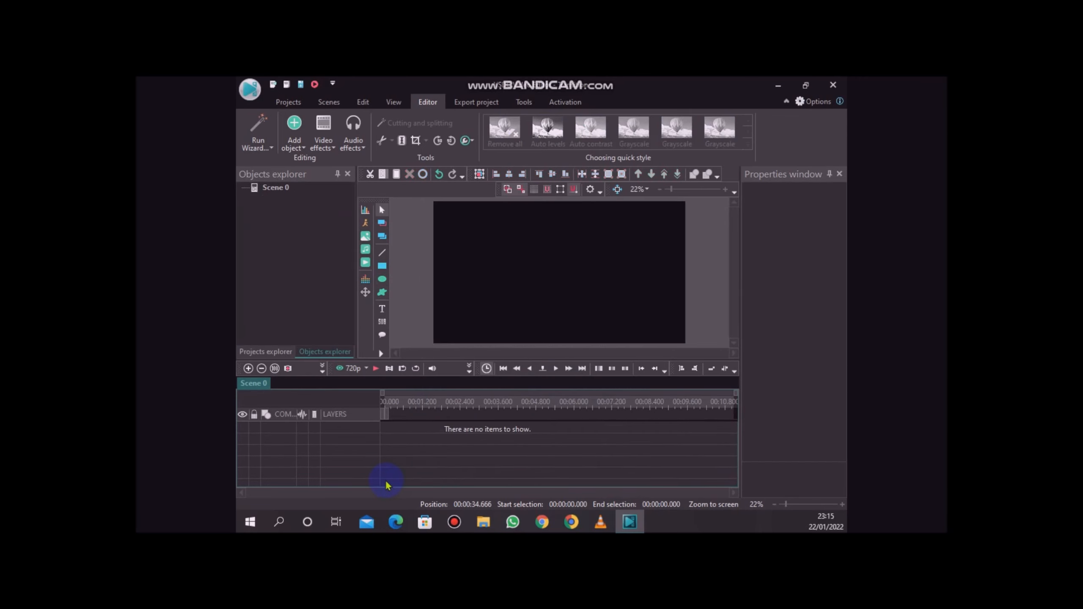
# Step: Add the yt1s.com - Stitches Guitar Tutorial video from Downloads as a video object and move its clip to the timeline start
pyautogui.click(304, 143)
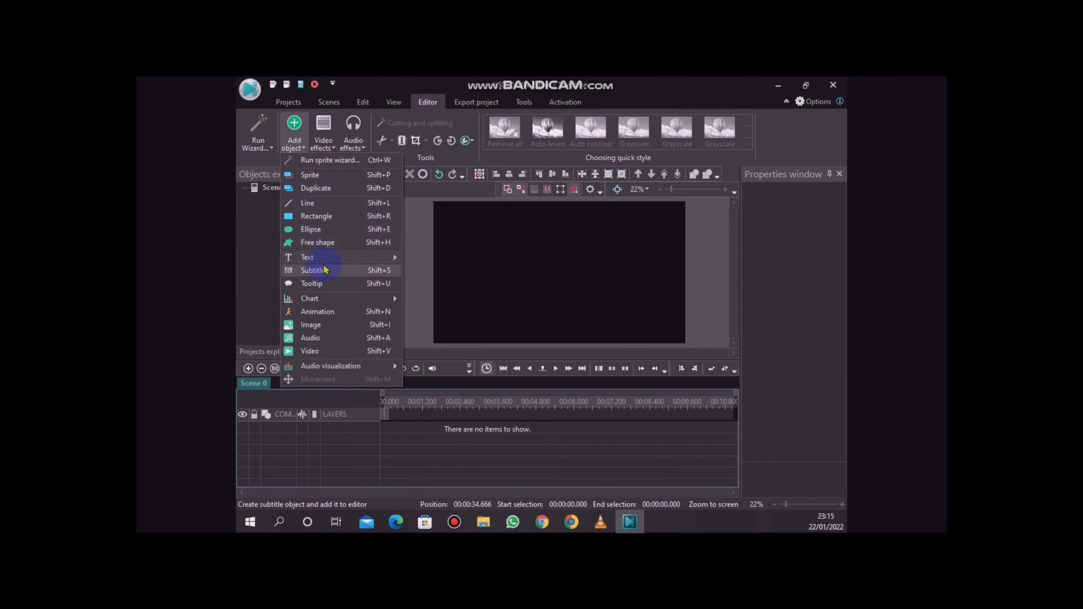
pyautogui.click(331, 350)
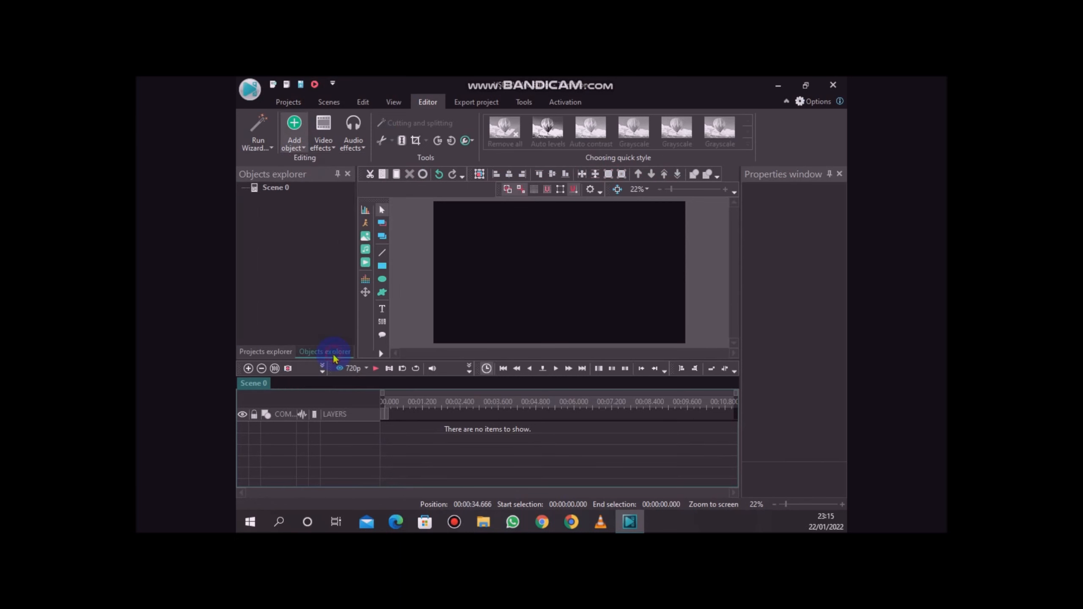
pyautogui.scroll(-6, 728, 306)
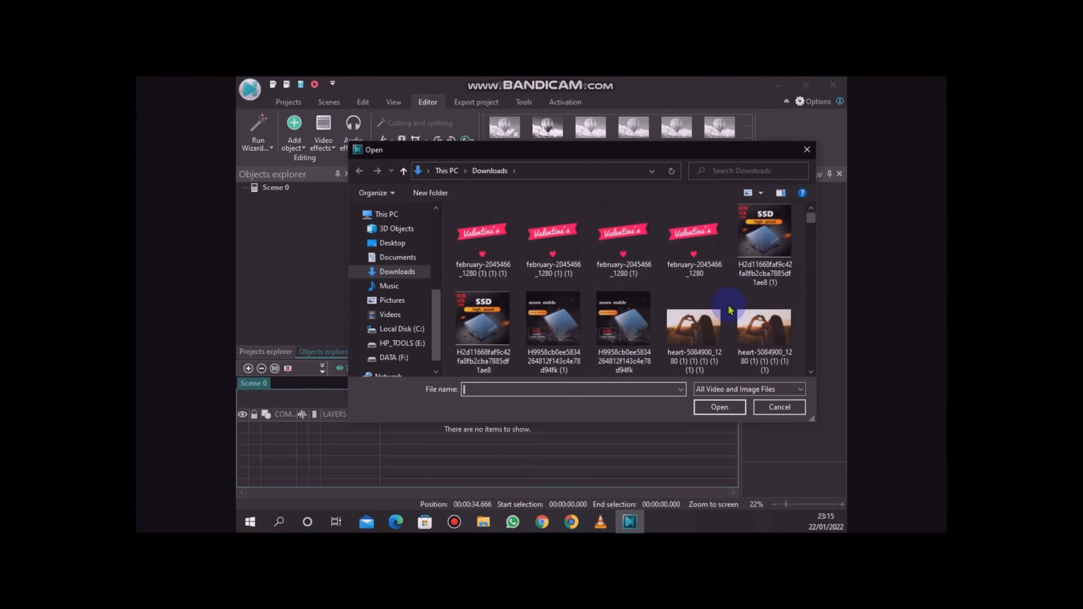
pyautogui.scroll(-10, 685, 304)
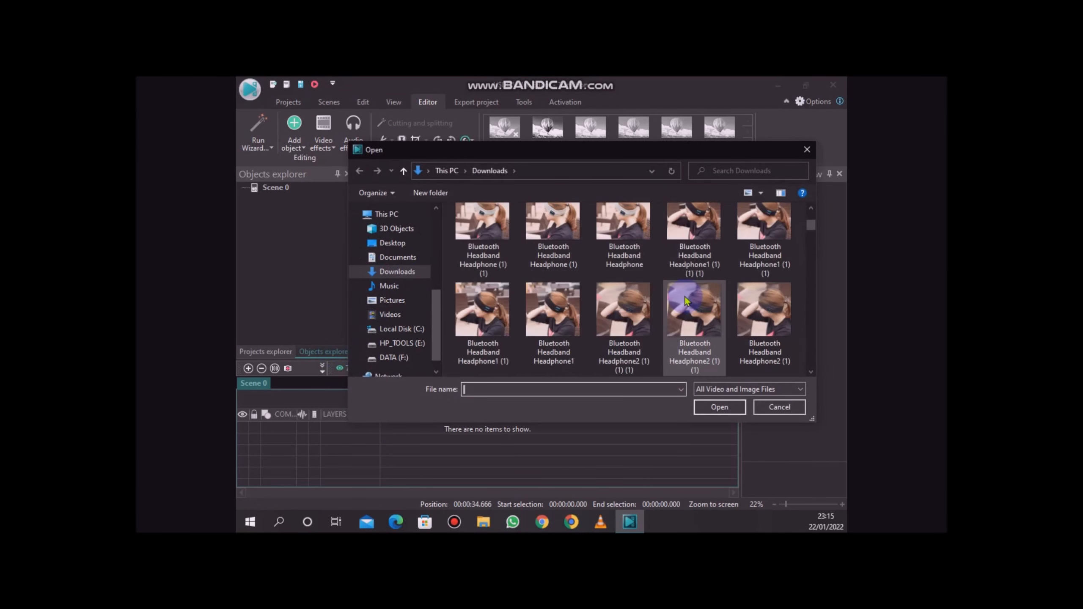
pyautogui.scroll(5, 685, 286)
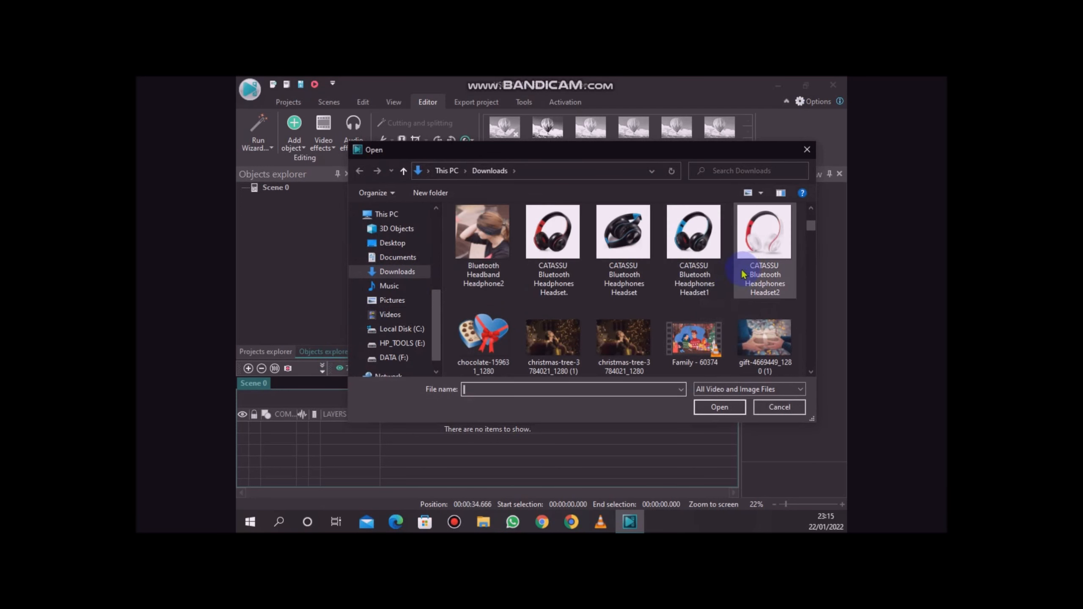
pyautogui.scroll(-4, 750, 309)
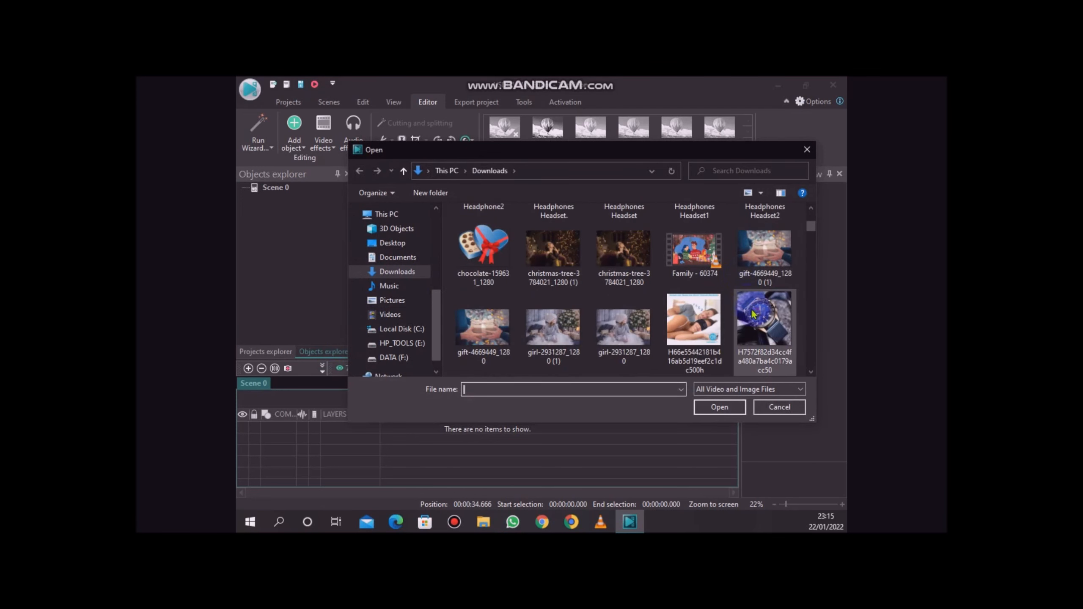
pyautogui.scroll(-3, 724, 316)
pyautogui.scroll(-3, 630, 290)
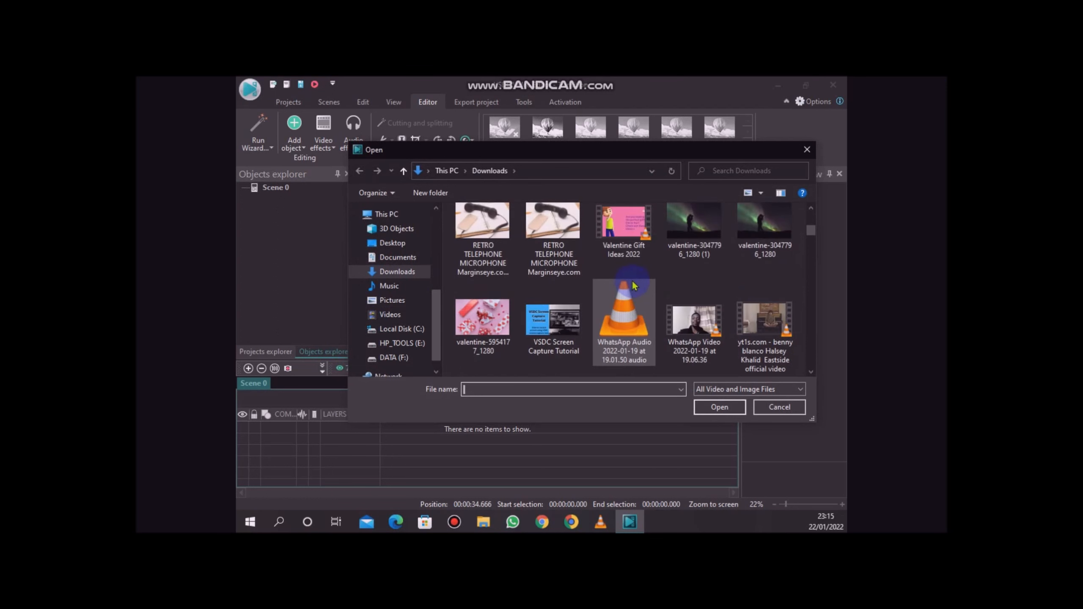
pyautogui.scroll(-1, 643, 294)
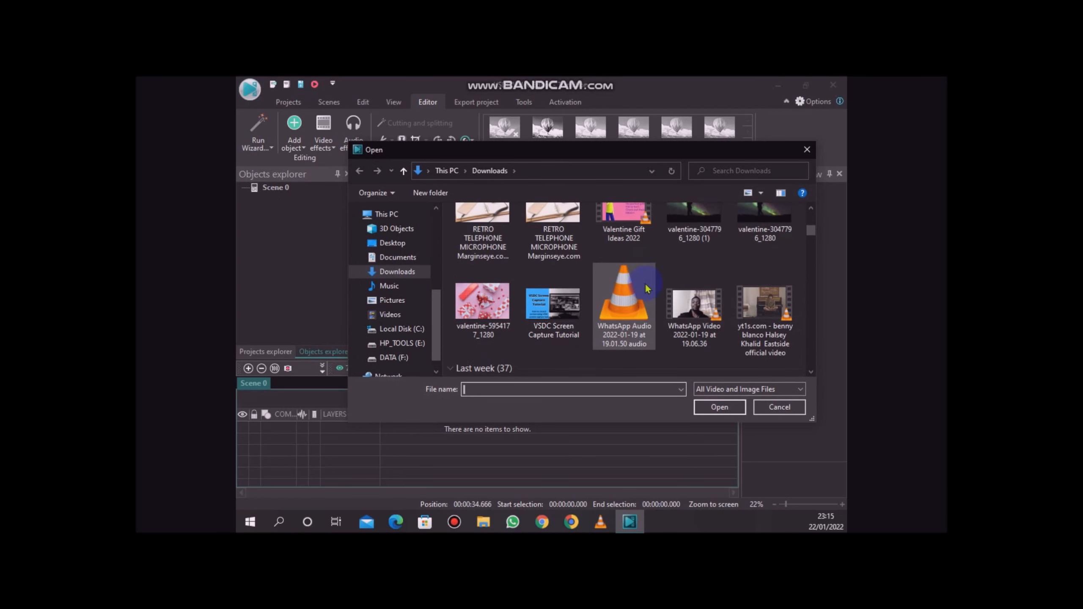
pyautogui.click(747, 310)
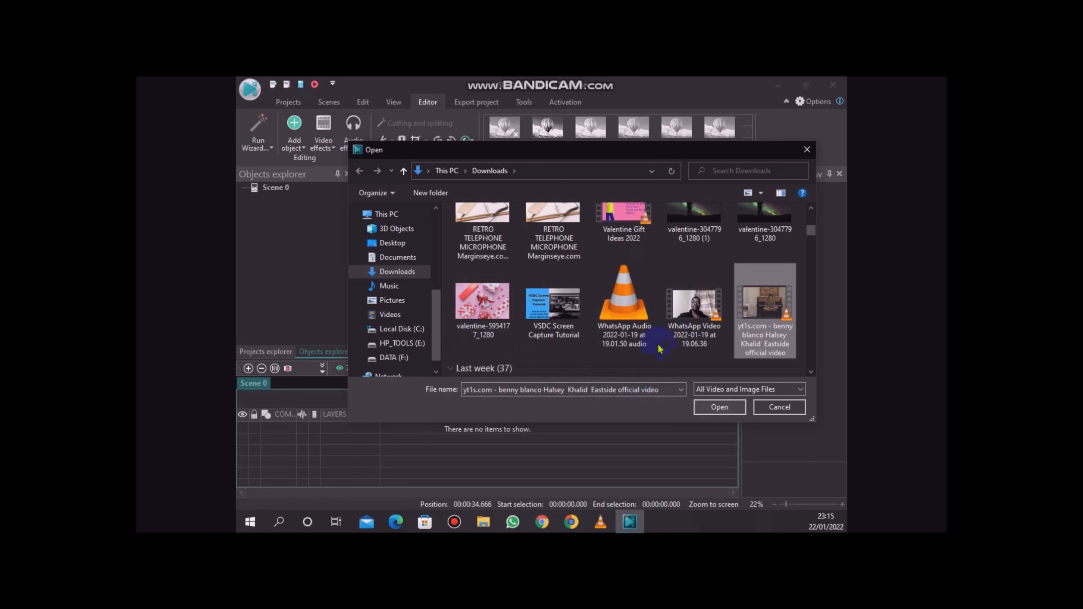
pyautogui.scroll(-6, 659, 348)
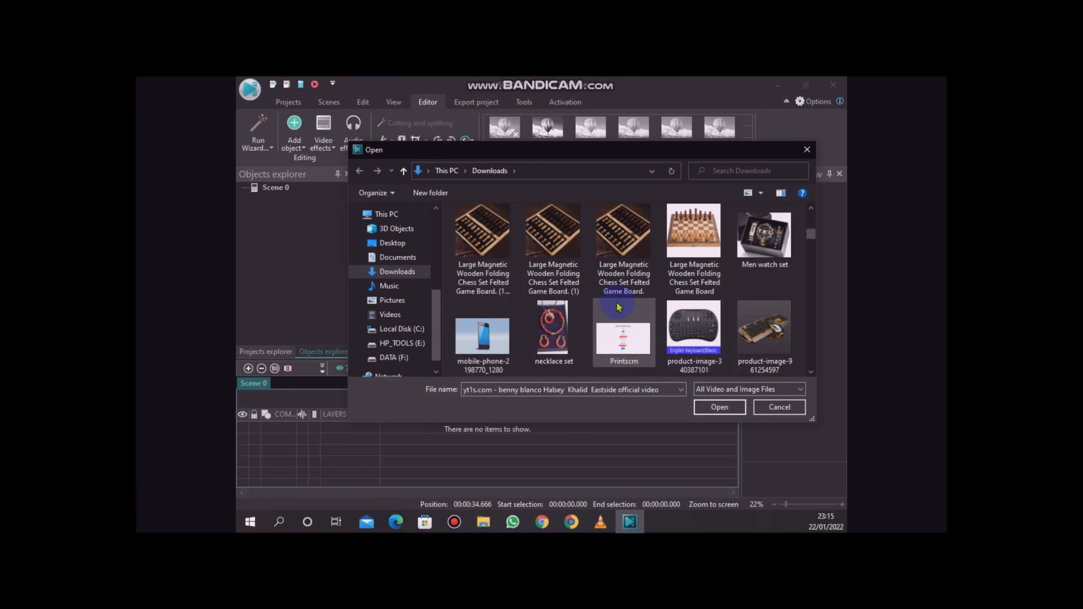
pyautogui.scroll(-10, 618, 307)
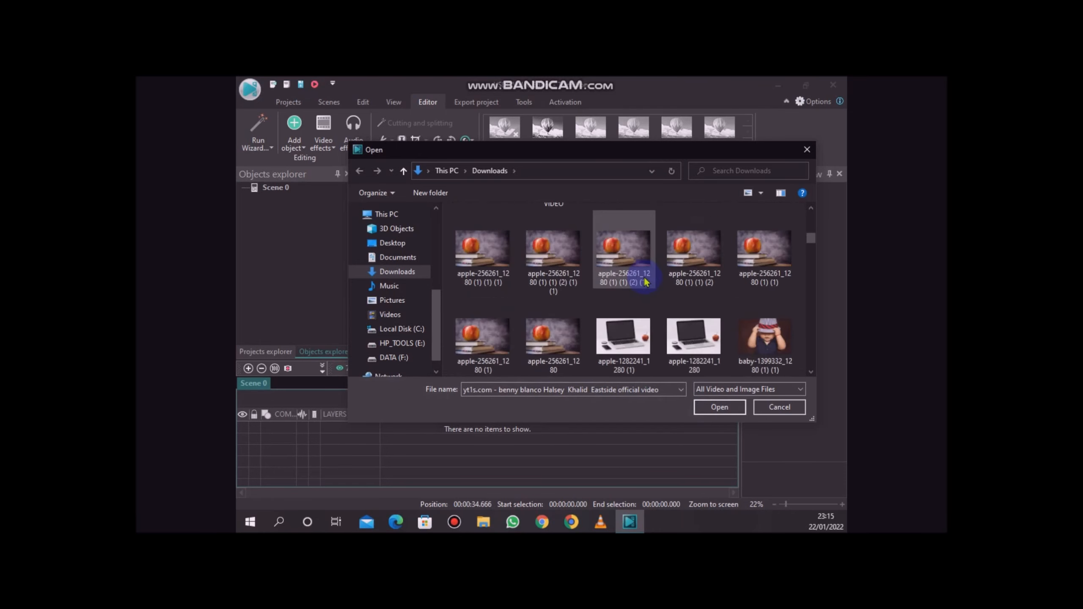
pyautogui.scroll(-8, 645, 283)
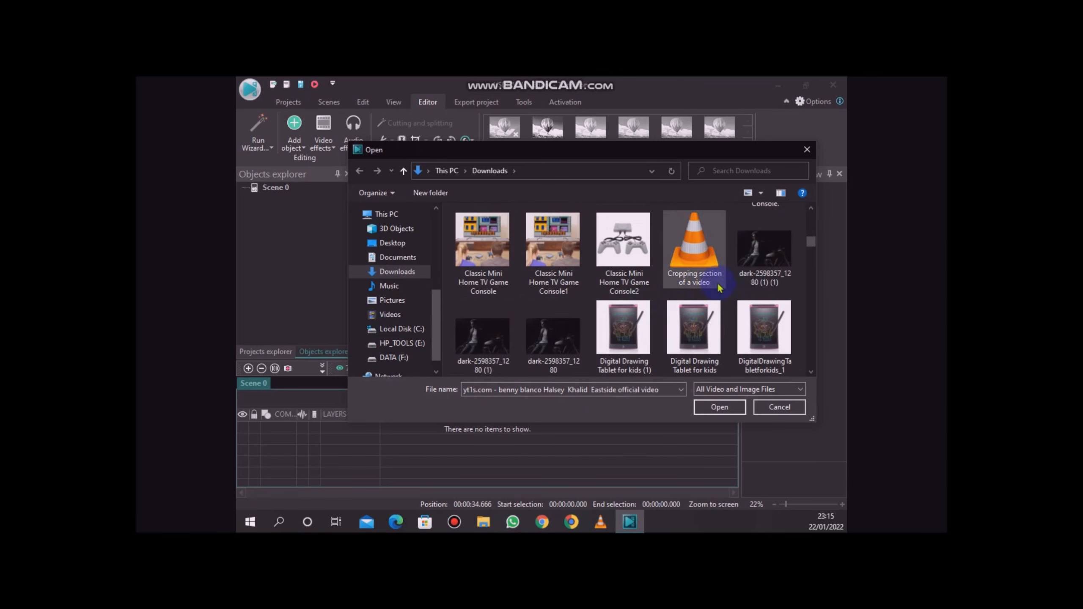
pyautogui.scroll(-10, 683, 282)
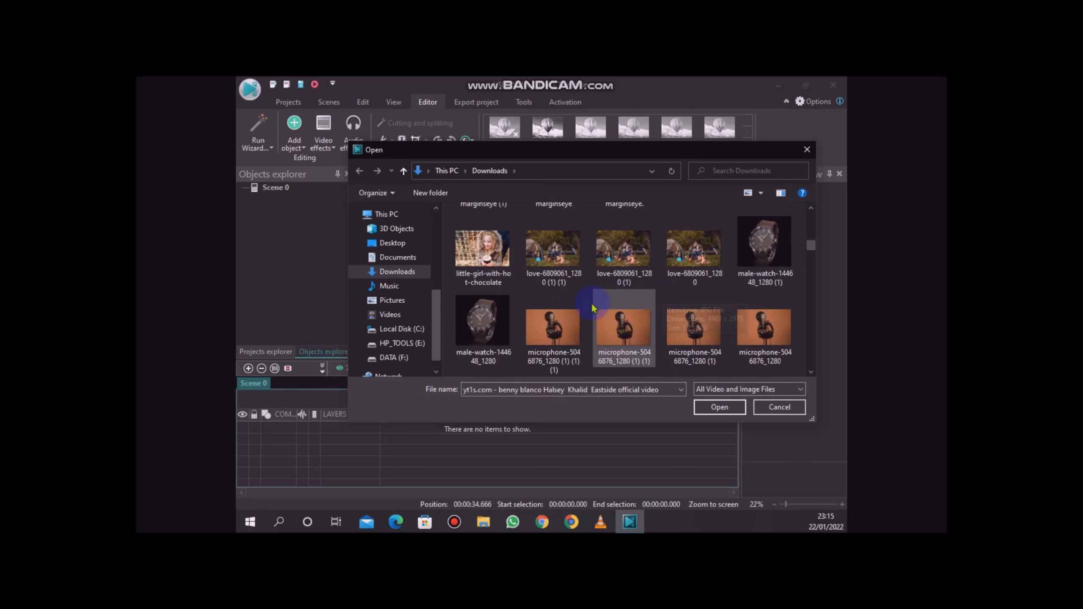
pyautogui.scroll(-10, 568, 300)
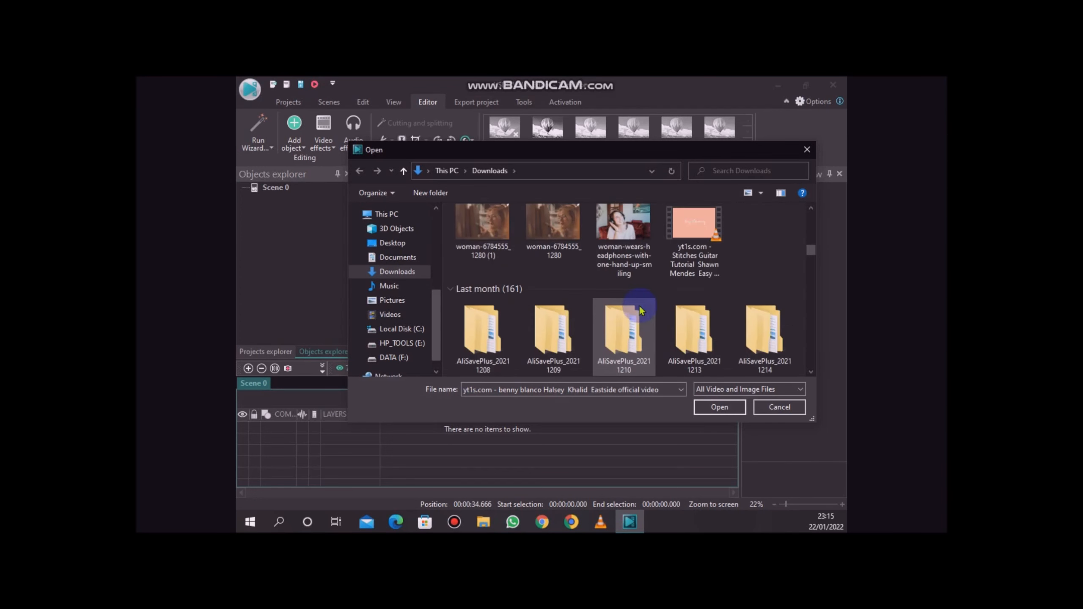
pyautogui.scroll(3, 691, 311)
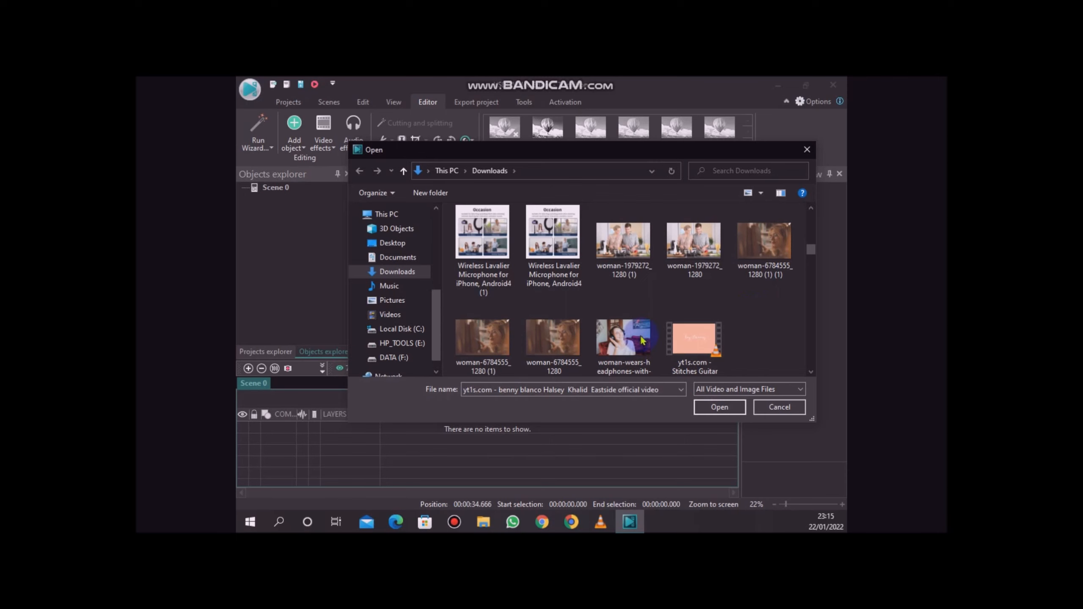
pyautogui.scroll(-3, 686, 324)
pyautogui.scroll(3, 686, 337)
pyautogui.click(688, 347)
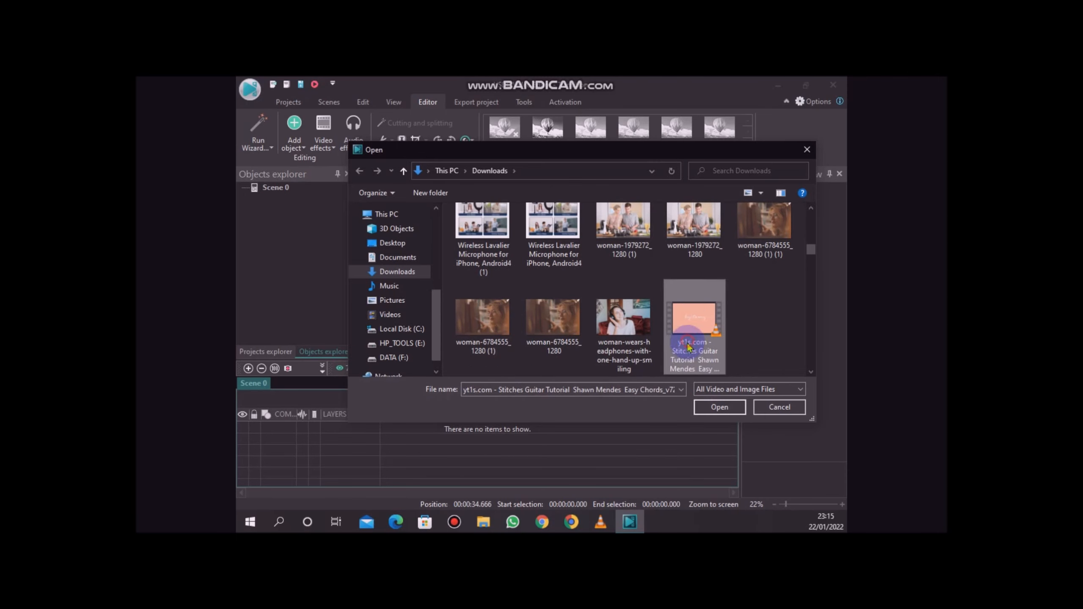
pyautogui.click(719, 407)
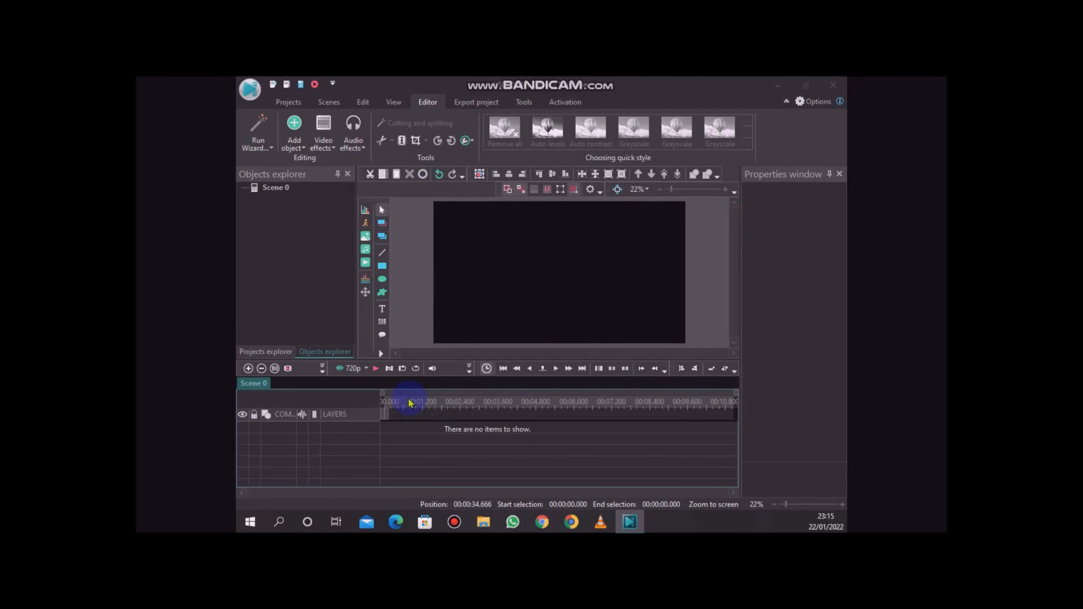
pyautogui.click(642, 358)
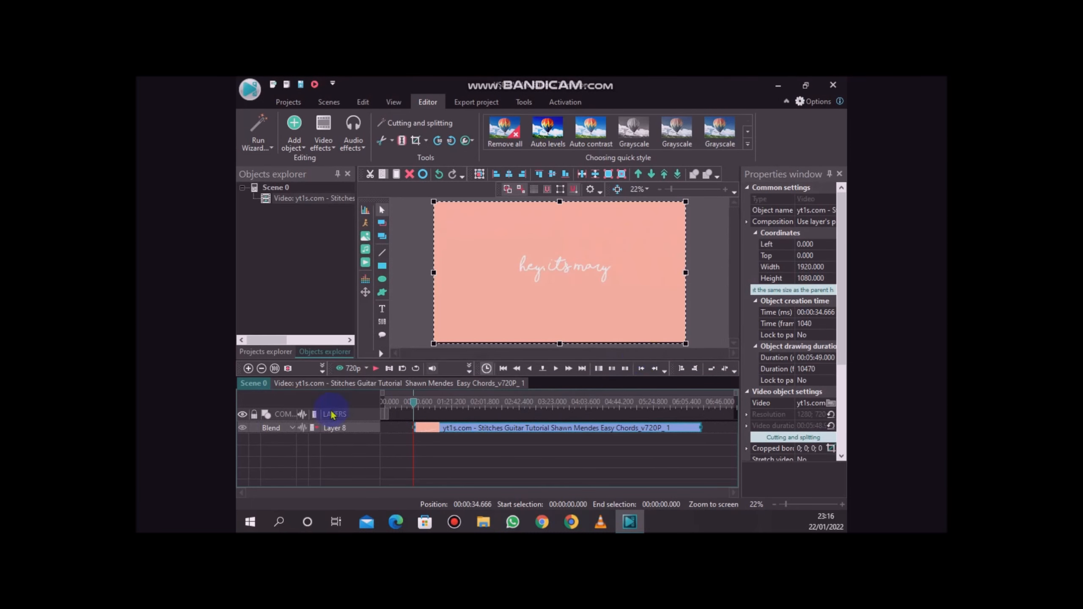
pyautogui.moveTo(471, 429); pyautogui.dragTo(385, 403)
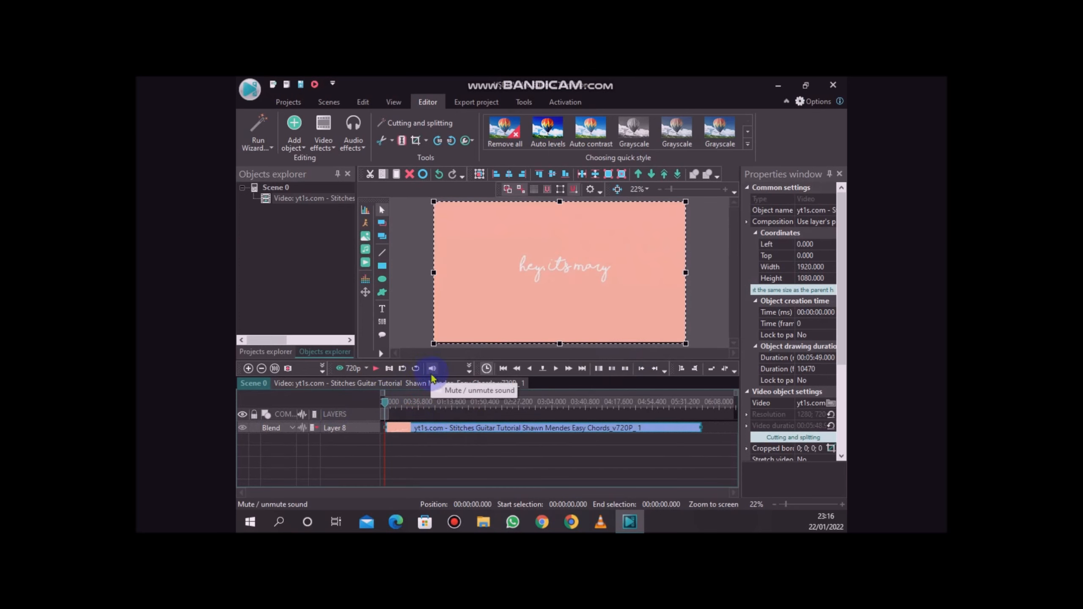
# Step: Mute the preview sound, play the first seconds of the Stitches Guitar Tutorial clip, and stop playback
pyautogui.click(433, 369)
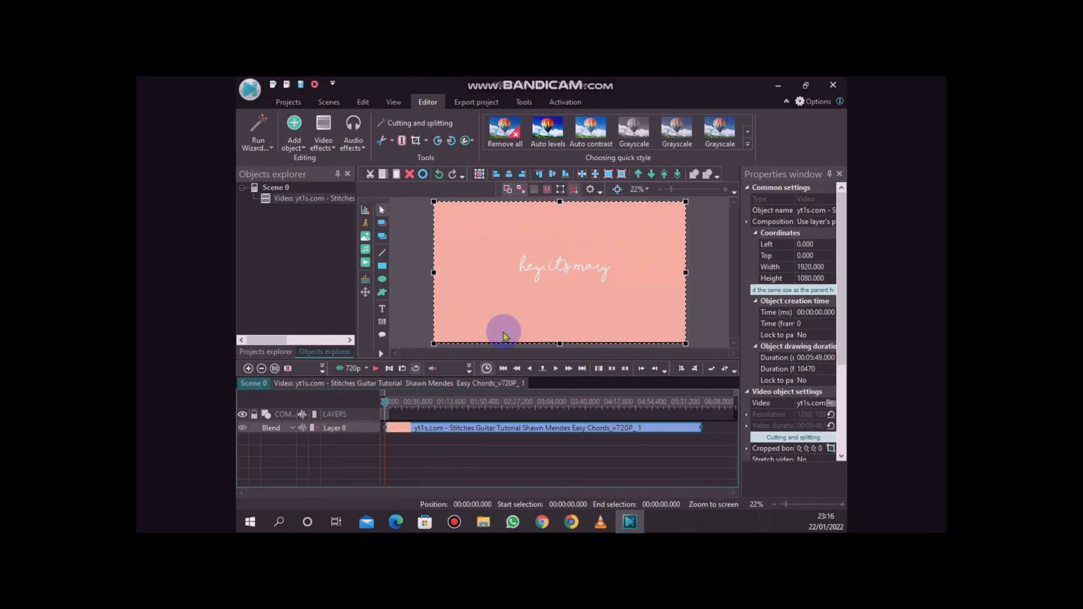
pyautogui.click(376, 368)
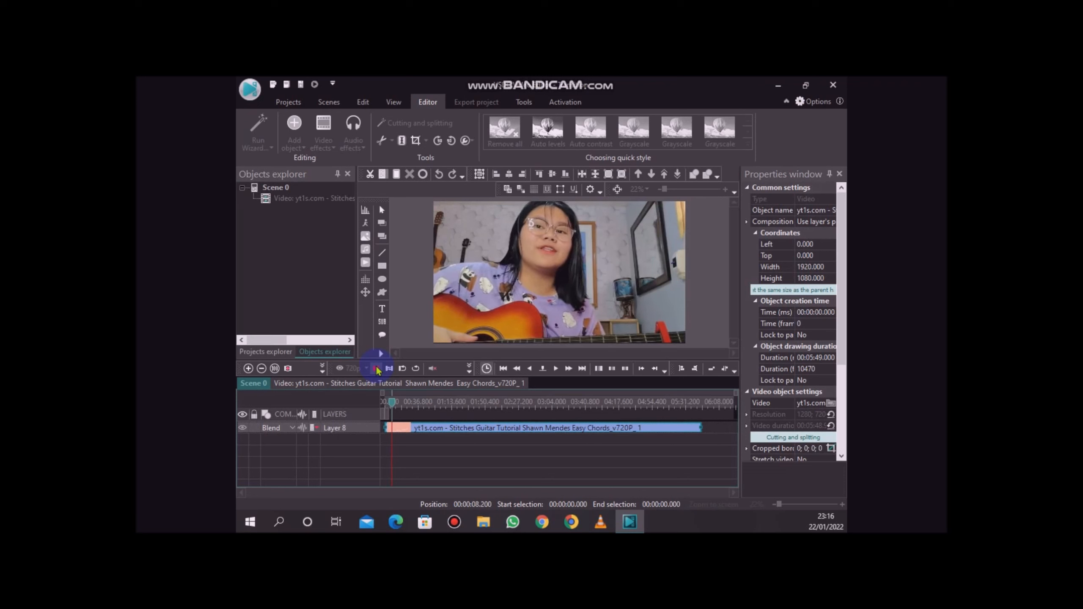
pyautogui.click(376, 369)
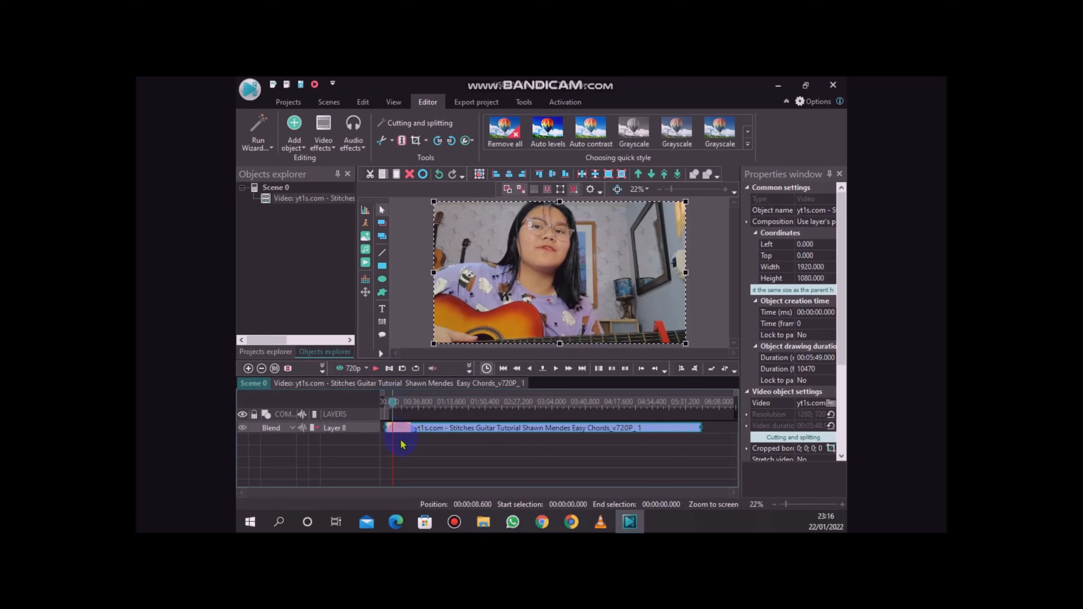
# Step: Return the playhead to the start and apply the Fade in transparency effect to the clip, positioned from scene begin
pyautogui.click(332, 151)
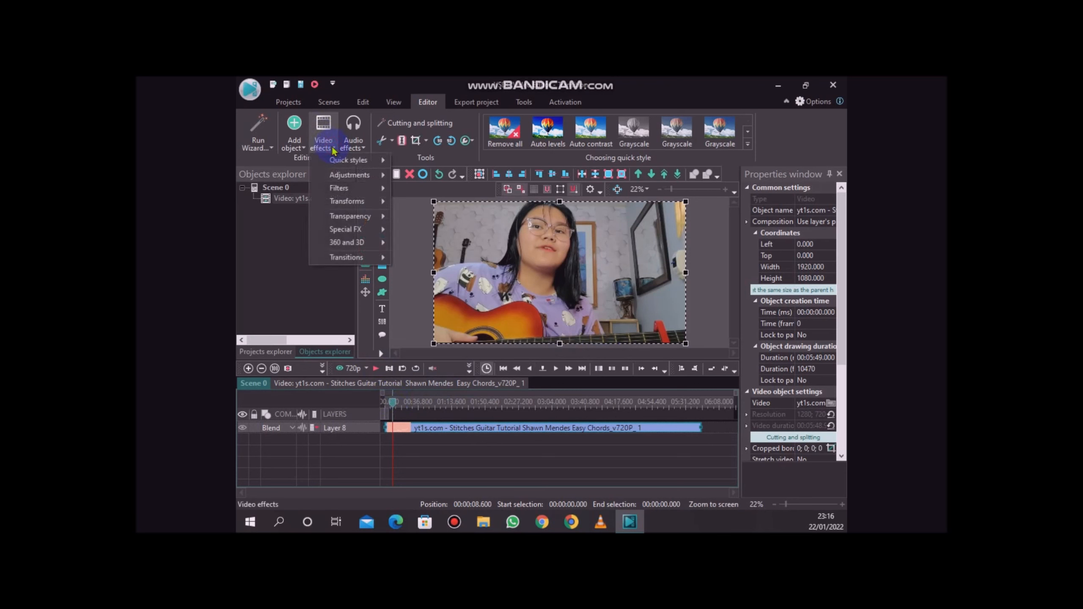
pyautogui.moveTo(367, 216)
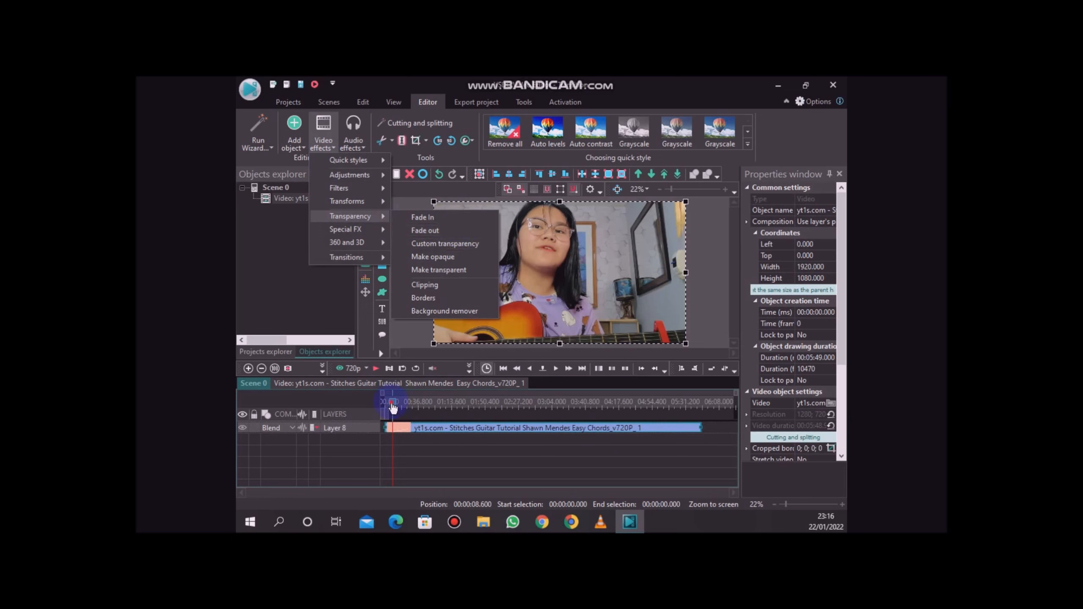
pyautogui.click(461, 223)
pyautogui.click(324, 134)
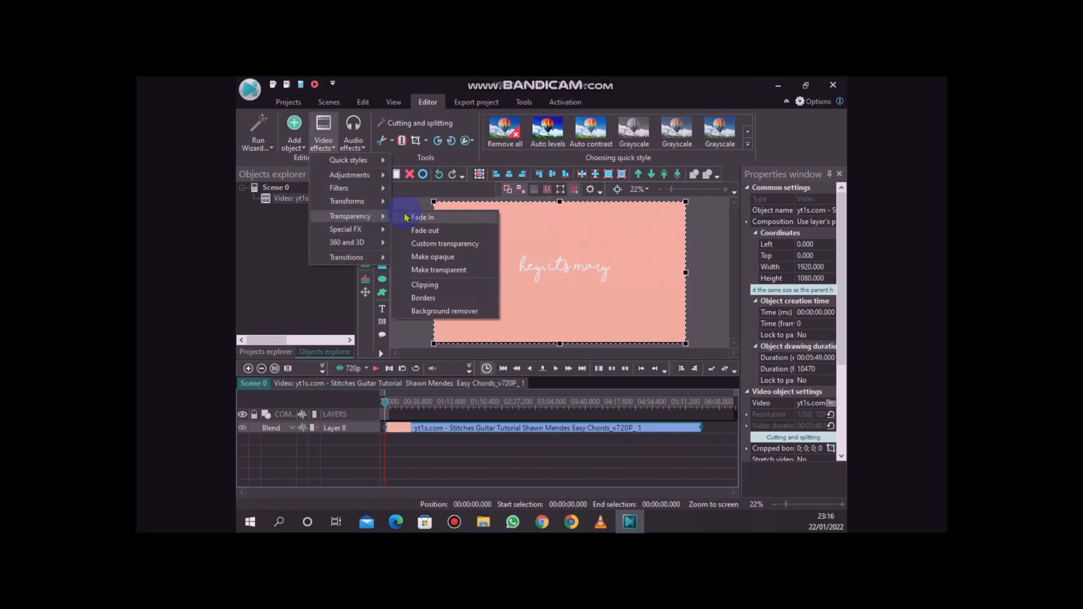
pyautogui.click(421, 216)
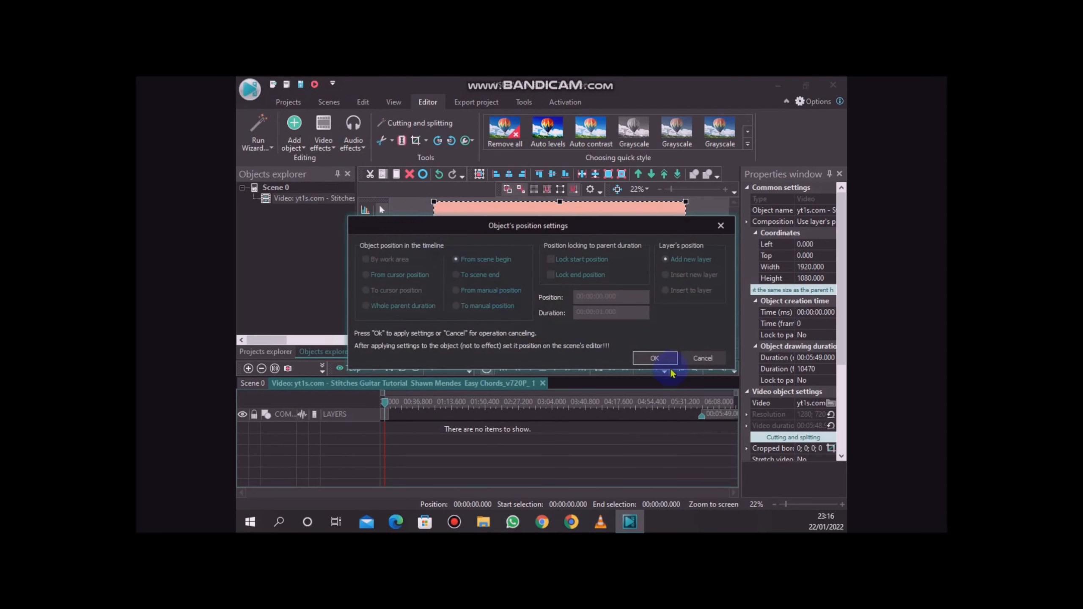
pyautogui.click(653, 358)
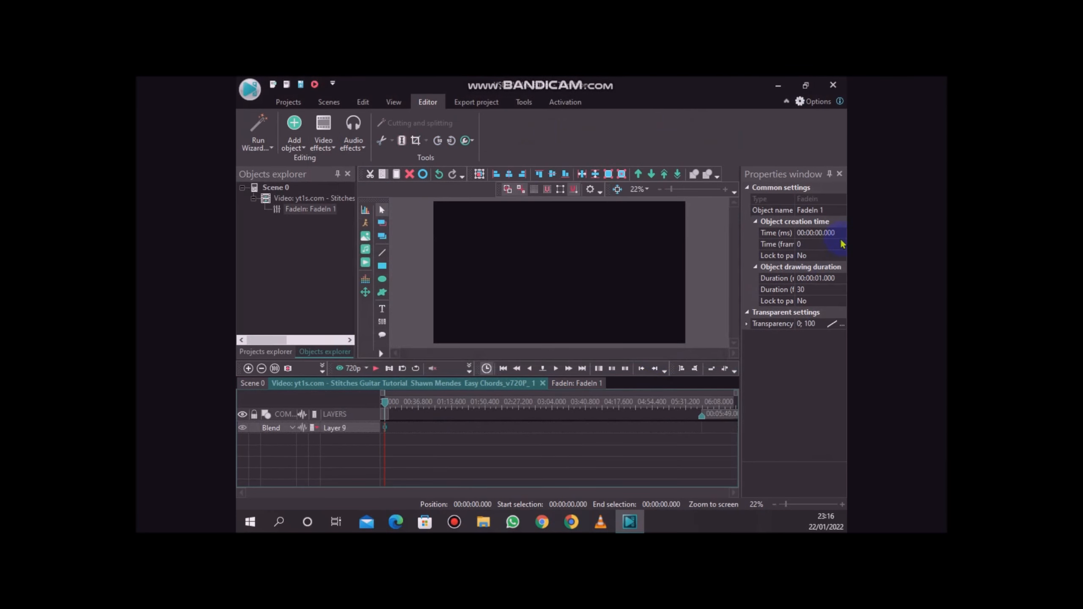
# Step: Set the Fade in effect's drawing duration to 00:00:05.000
pyautogui.click(819, 277)
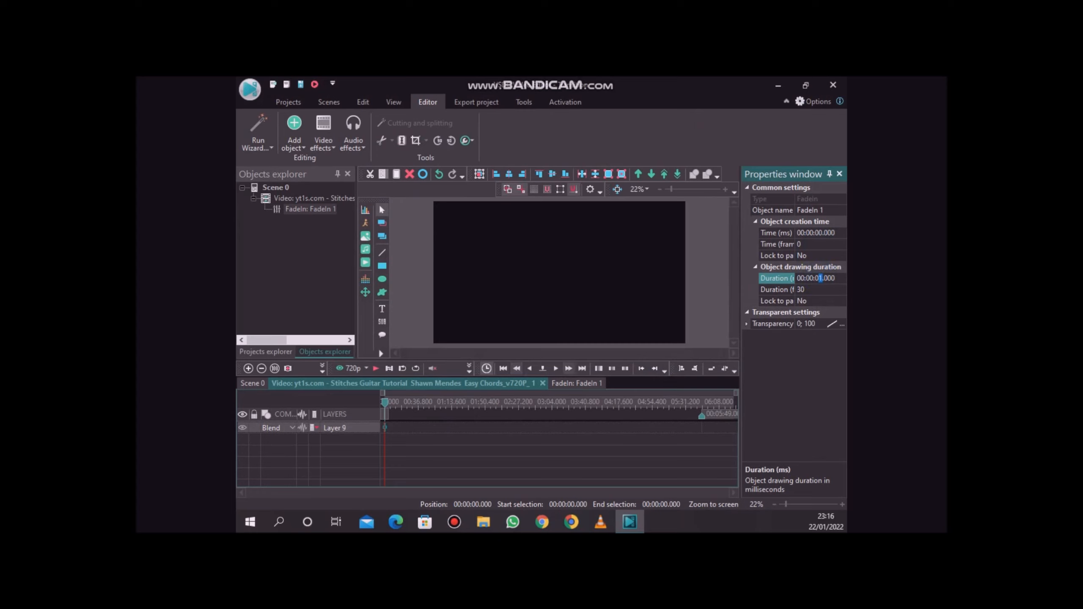
pyautogui.press('BackSpace')
pyautogui.write('5')
pyautogui.press('Return')
# Step: Preview the fade-in, rewind to the beginning to play it again, and stop playback
pyautogui.click(376, 370)
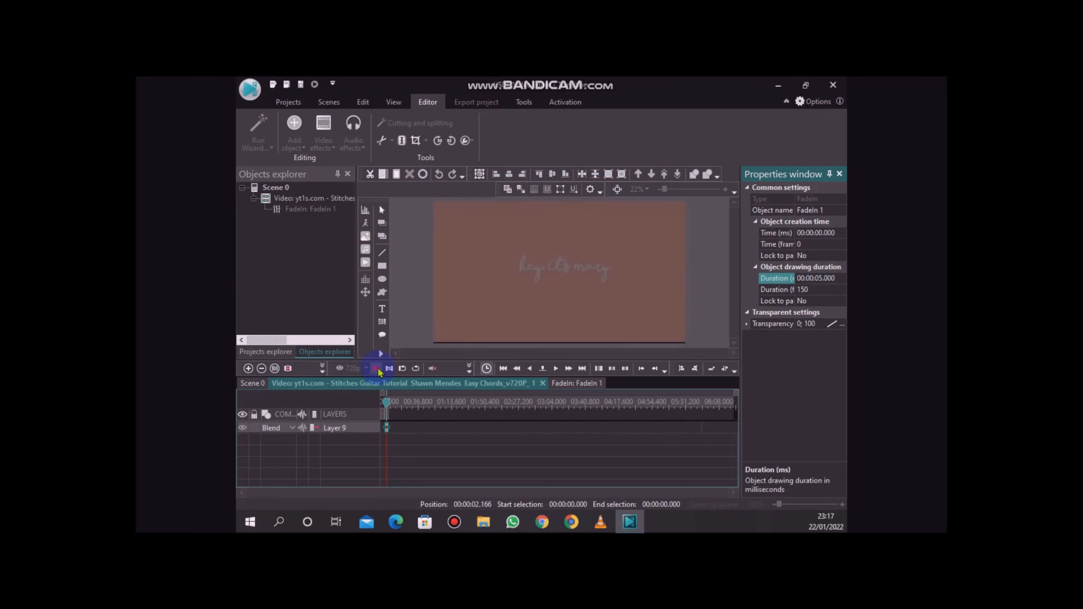
pyautogui.moveTo(387, 403); pyautogui.dragTo(374, 392)
pyautogui.click(376, 369)
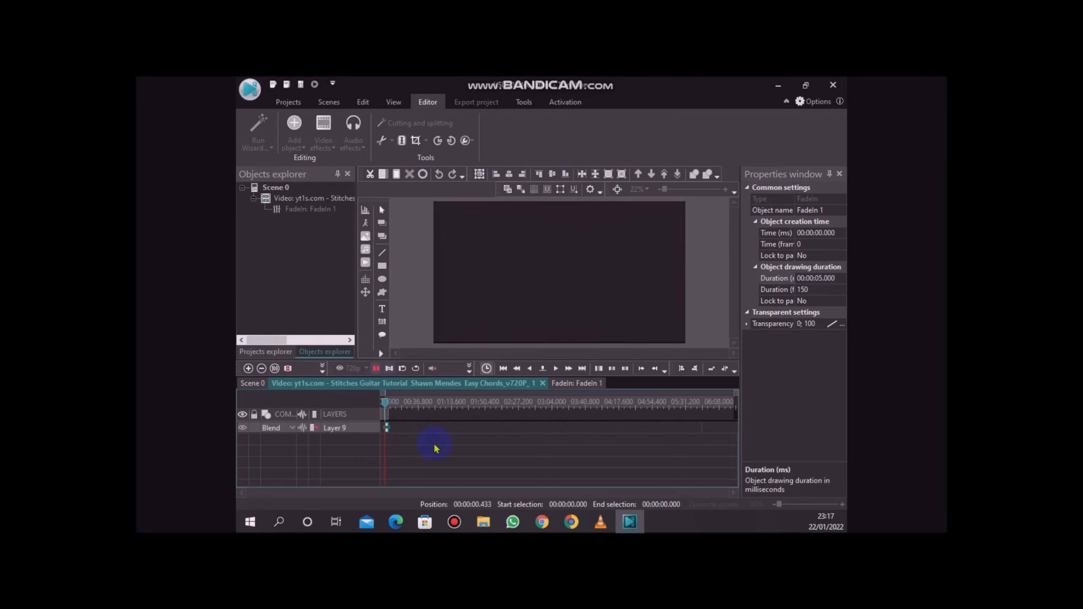
pyautogui.click(376, 369)
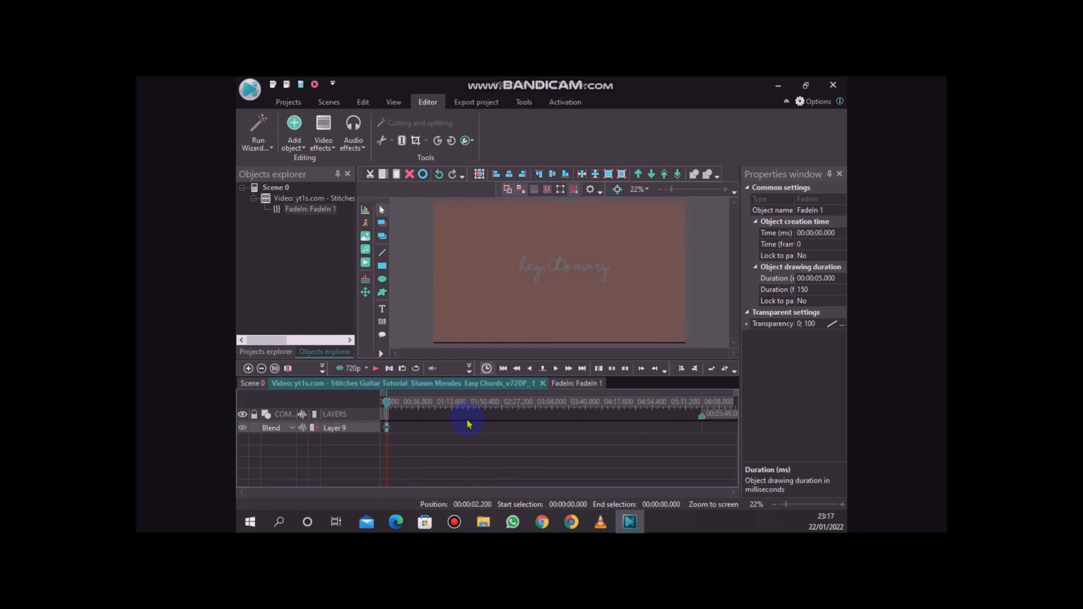
# Step: Return to the video clip in Scene 0, move the playhead to about 00:01:50.9, and open the video effects list
pyautogui.click(307, 198)
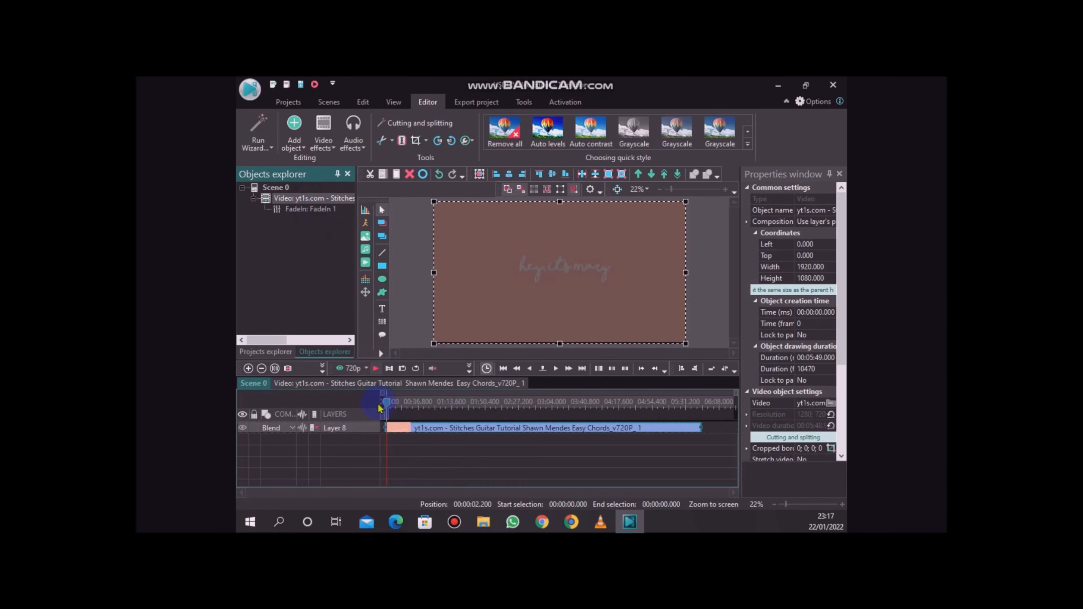
pyautogui.moveTo(379, 408); pyautogui.dragTo(480, 424)
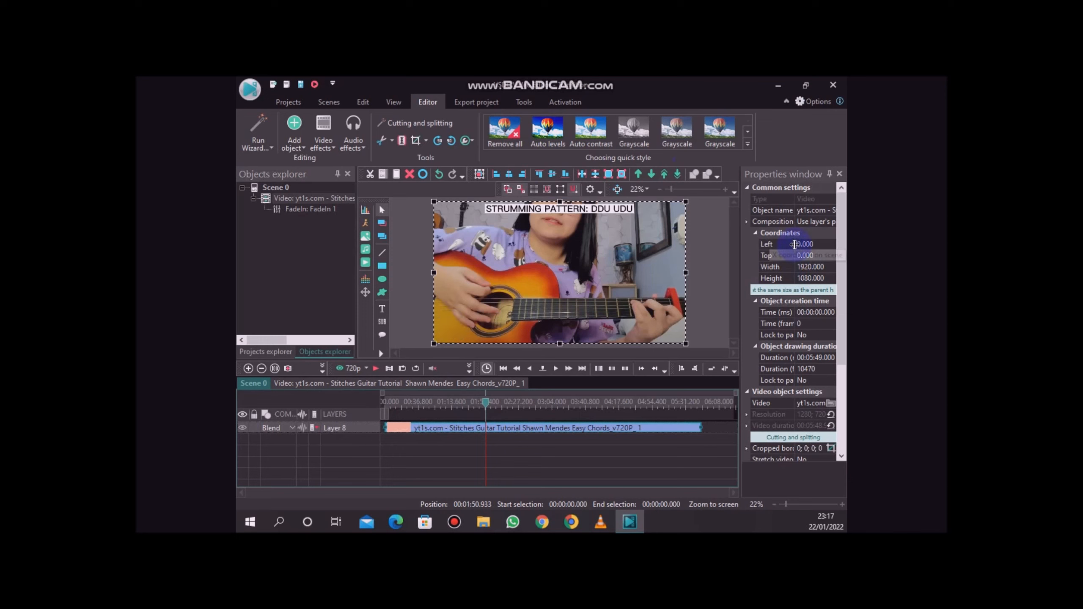
pyautogui.click(332, 150)
pyautogui.moveTo(362, 175)
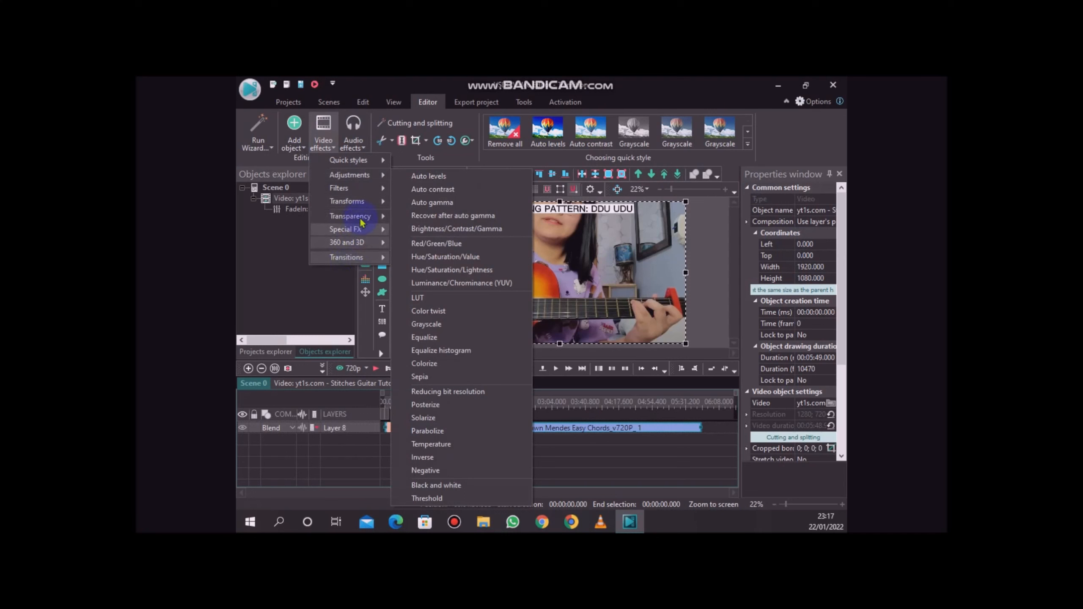